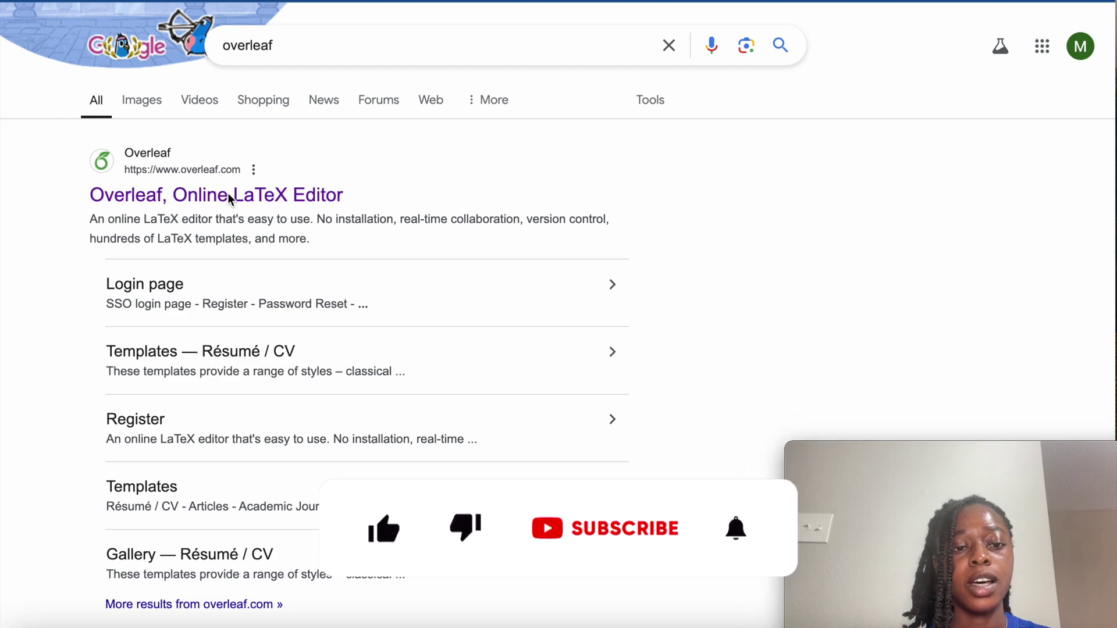
Go to Overleaf from the Google results and open the University of Alabama statement project.
click(184, 170)
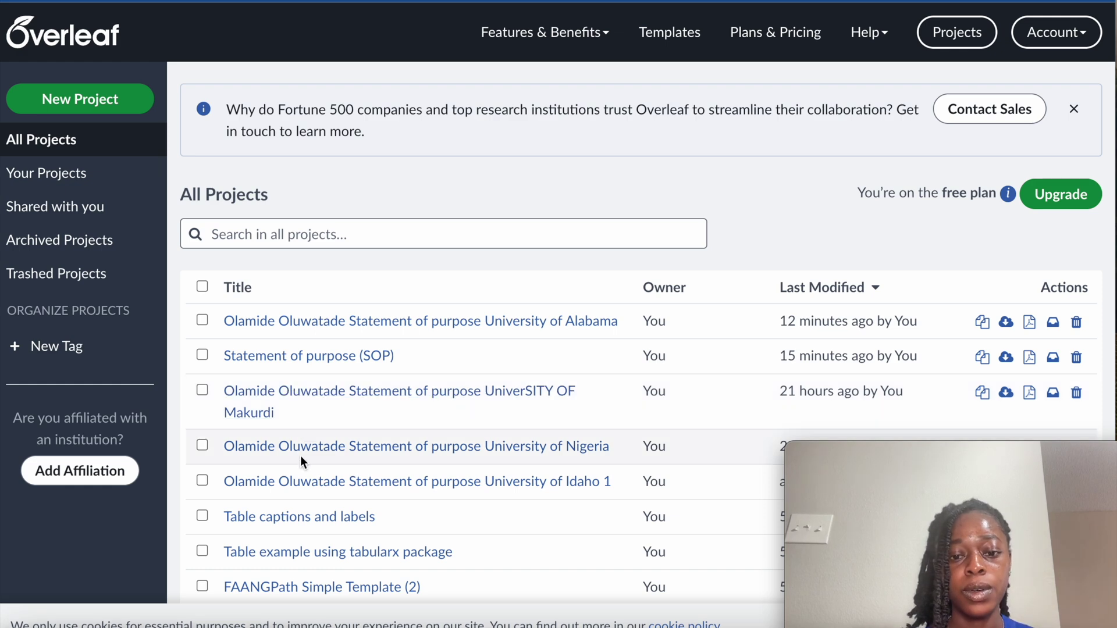
click(331, 322)
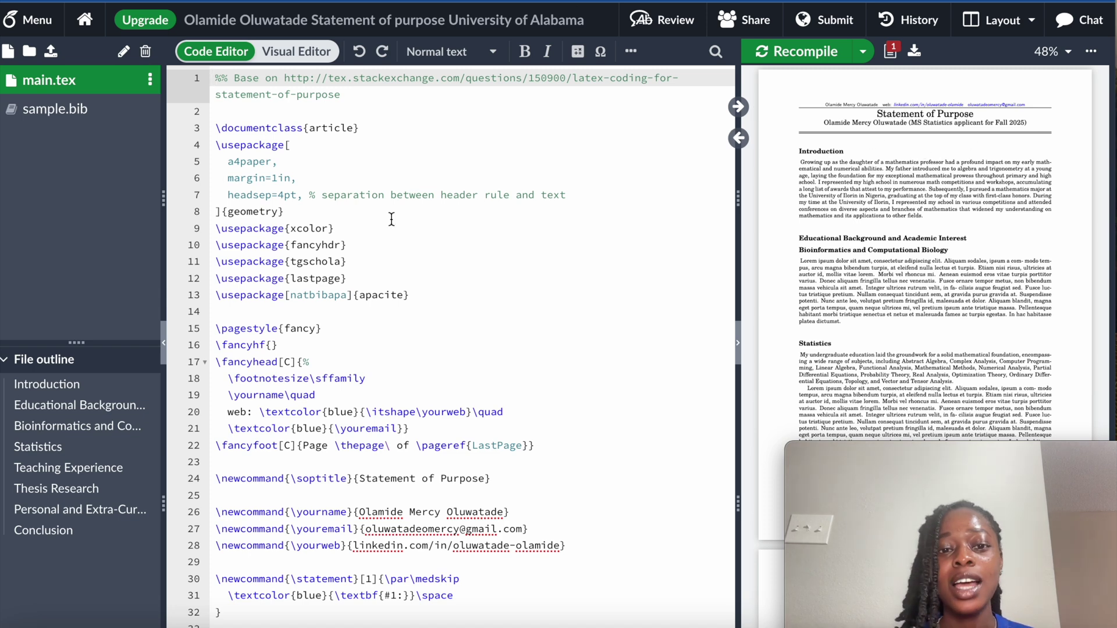
Scroll main.tex to the Introduction subsection and put the cursor in its heading.
scroll(391, 219, down, 4)
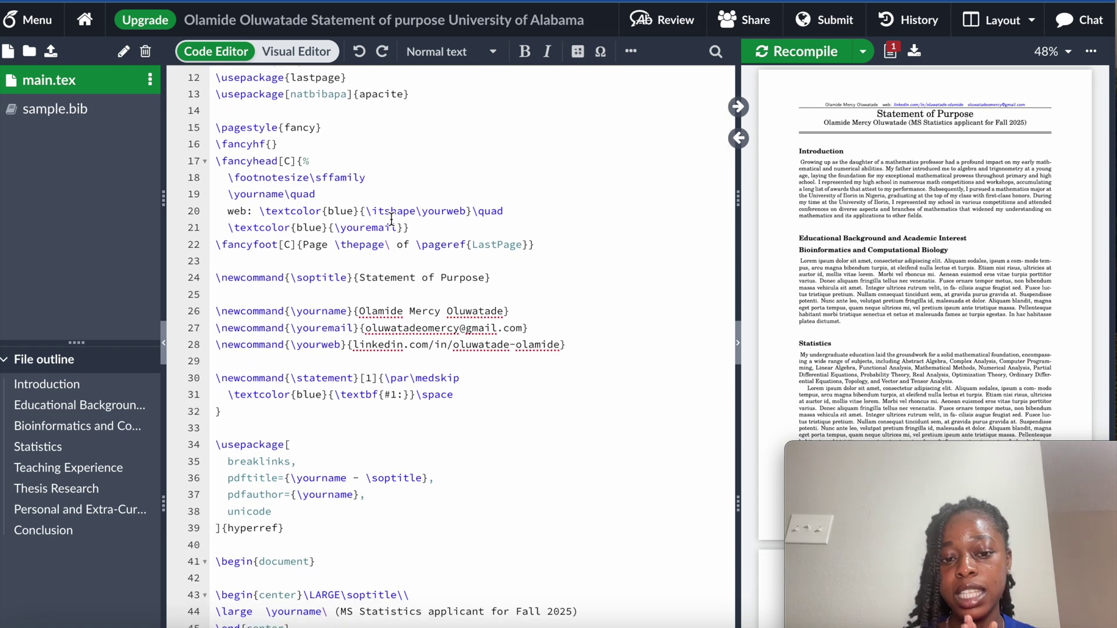
scroll(391, 218, down, 15)
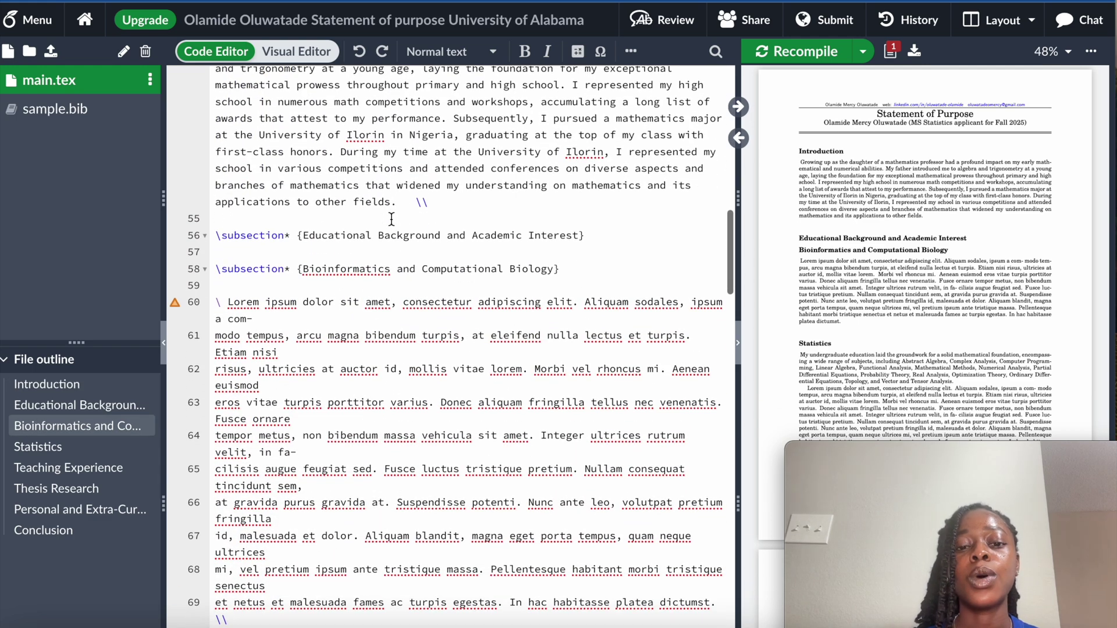
scroll(390, 219, up, 4)
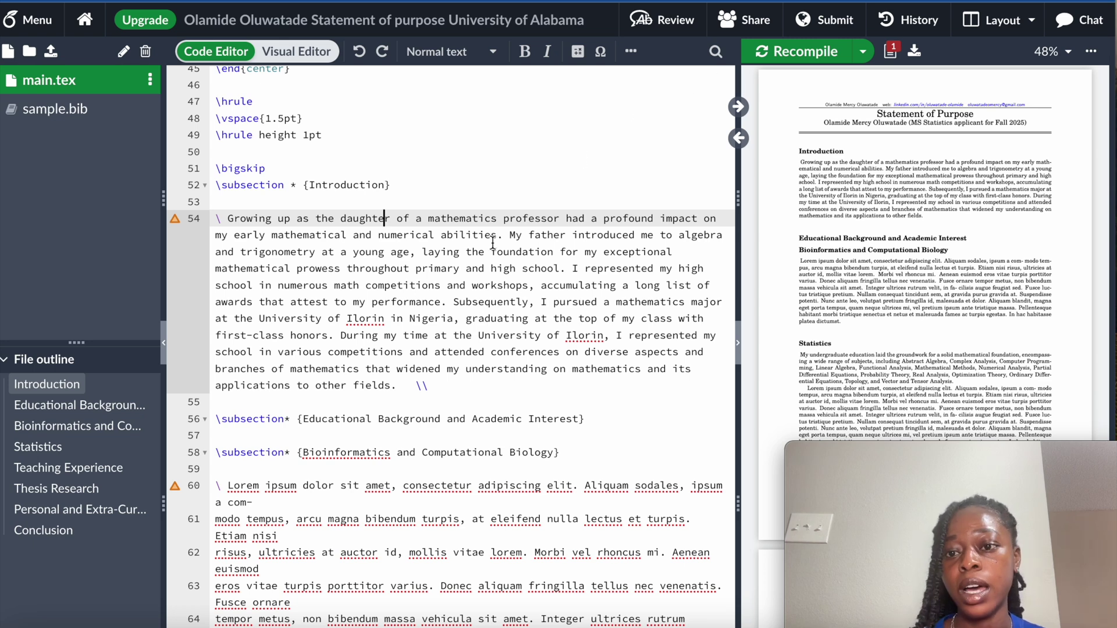
click(384, 184)
Retitle the Introduction heading 'Background/Passion', widen the PDF preview, and recompile.
key(BackSpace)
key(BackSpace)
key(BackSpace)
key(BackSpace)
key(BackSpace)
key(BackSpace)
key(BackSpace)
key(BackSpace)
key(BackSpace)
key(BackSpace)
key(BackSpace)
key(BackSpace)
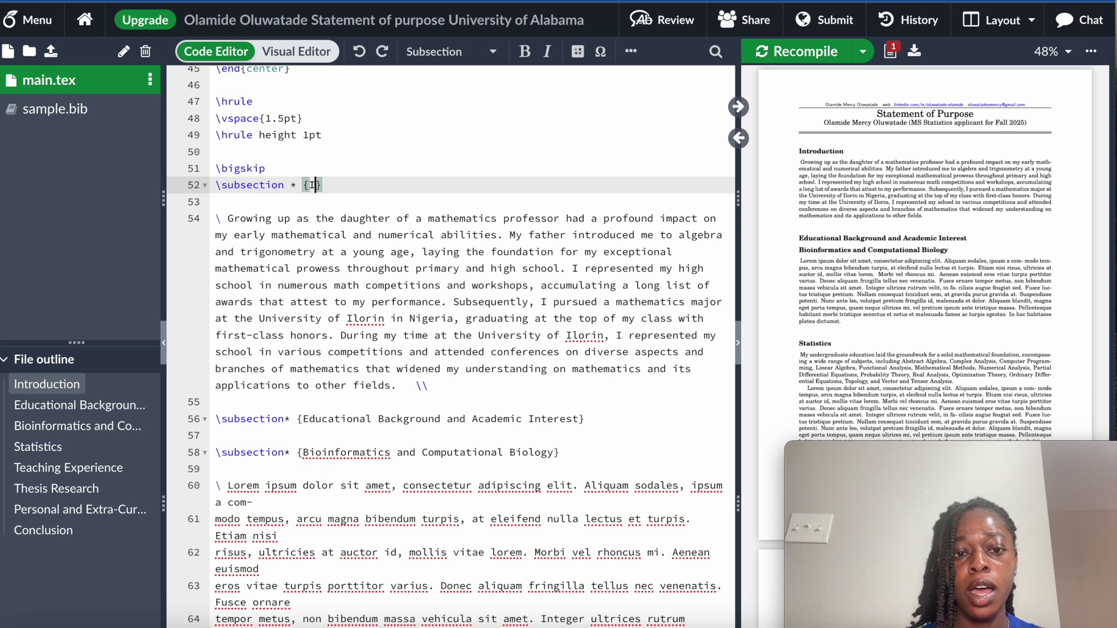
text(Ba)
text(ckgrou)
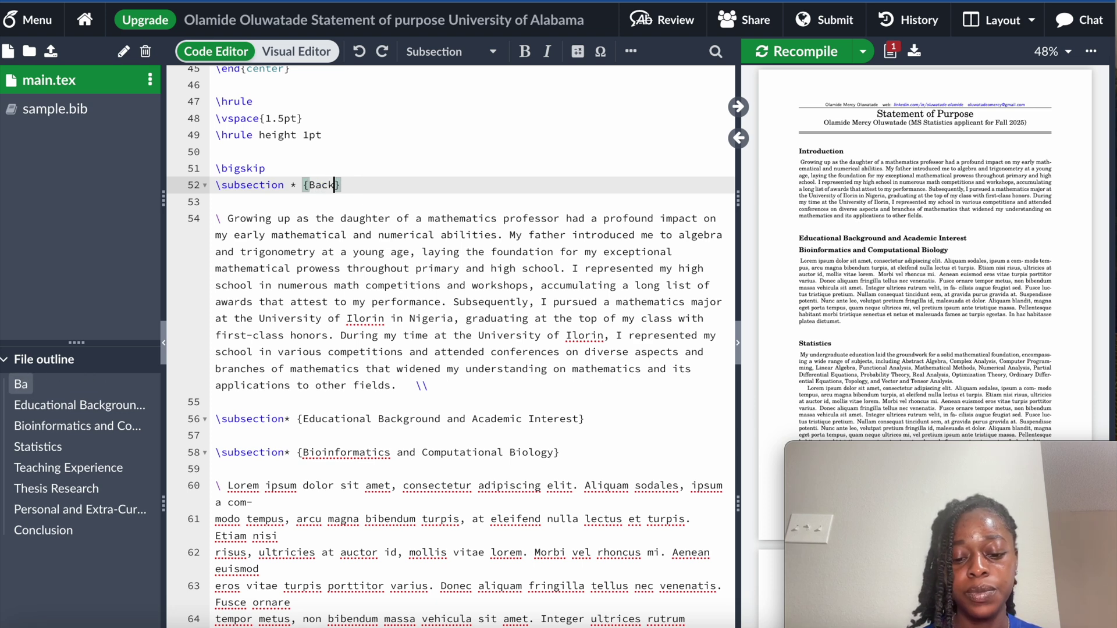
text(nd/Pass)
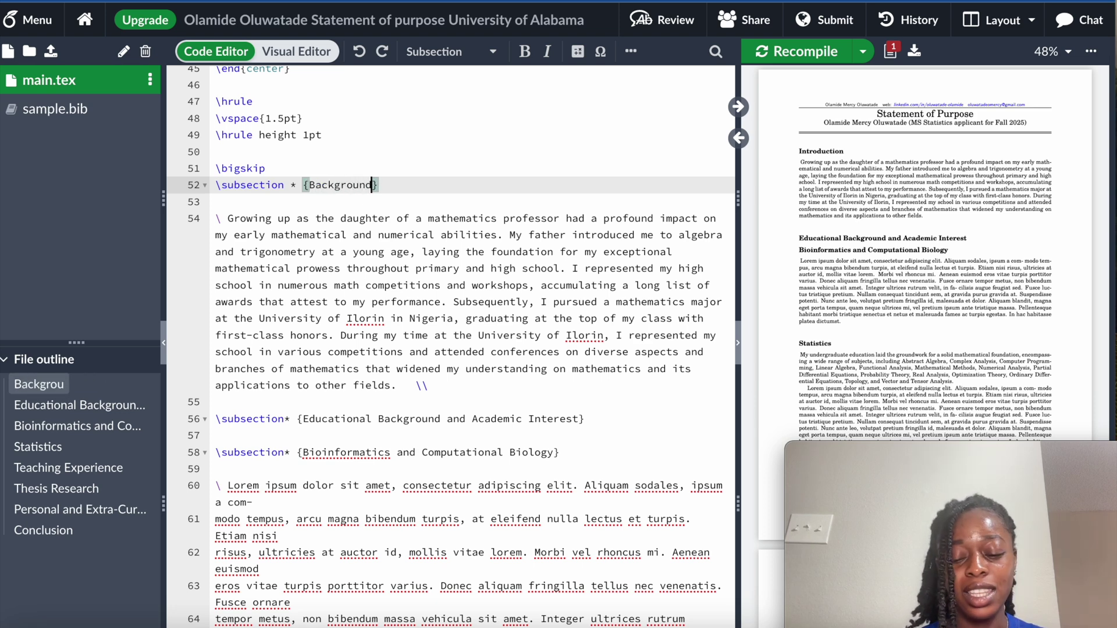
text(ion)
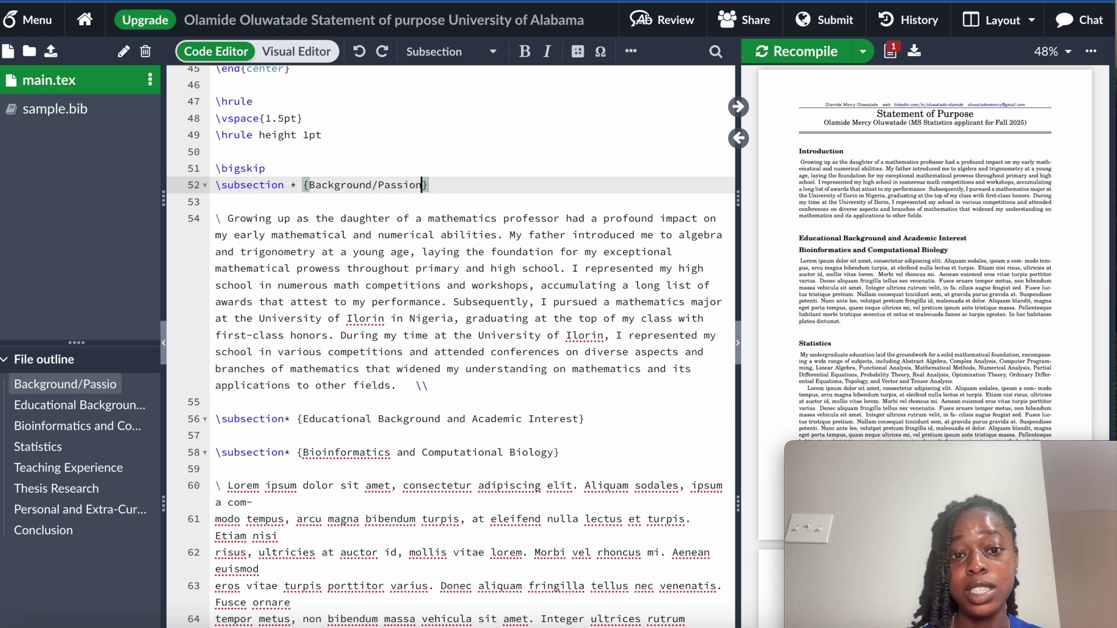
drag(737, 167, 680, 165)
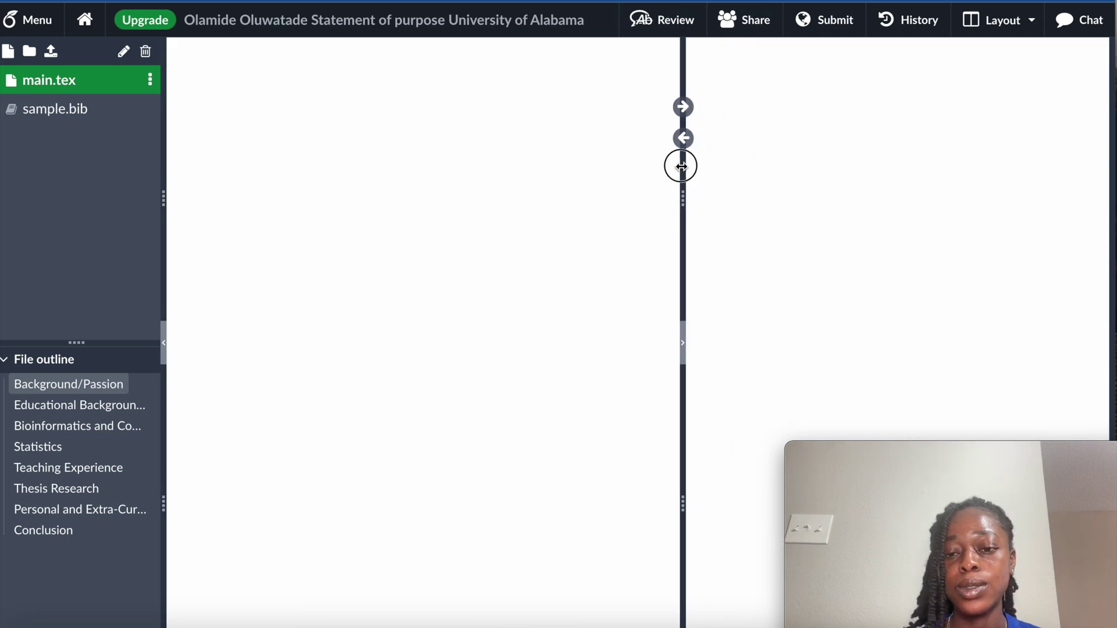
click(759, 54)
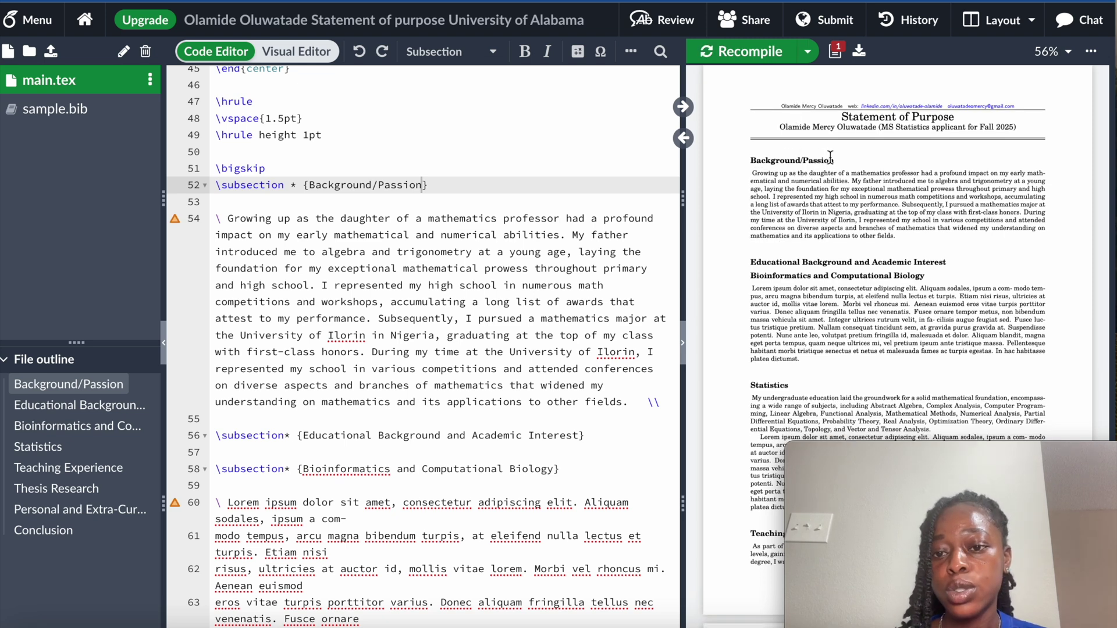
Scroll through the recompiled document to check the Background/Passion heading.
scroll(835, 256, down, 5)
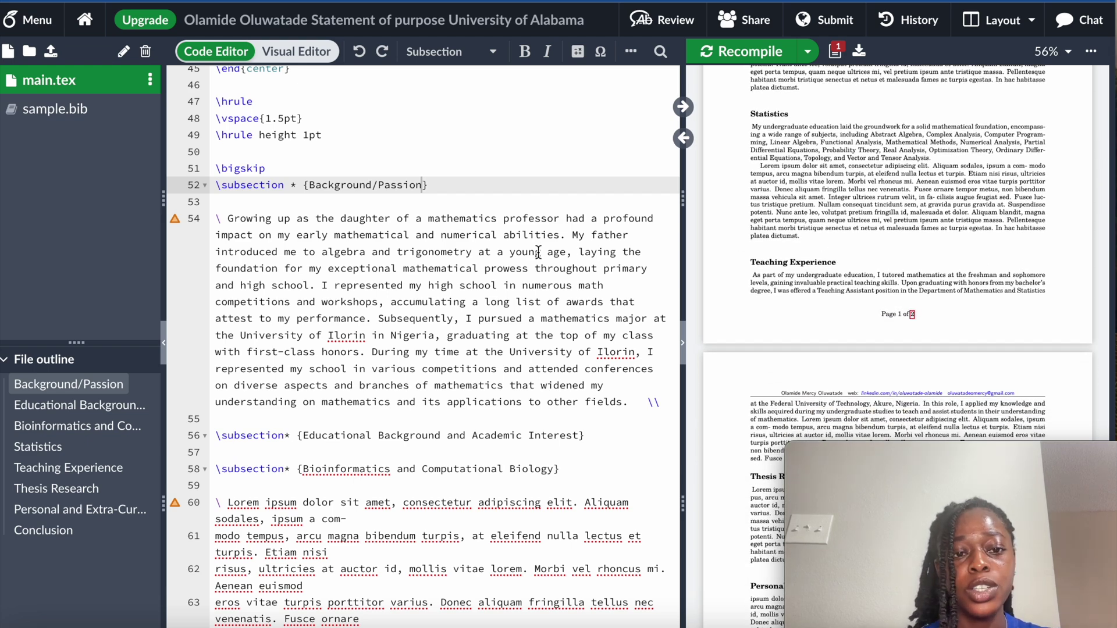
scroll(441, 297, down, 2)
scroll(441, 297, up, 8)
scroll(441, 297, up, 1)
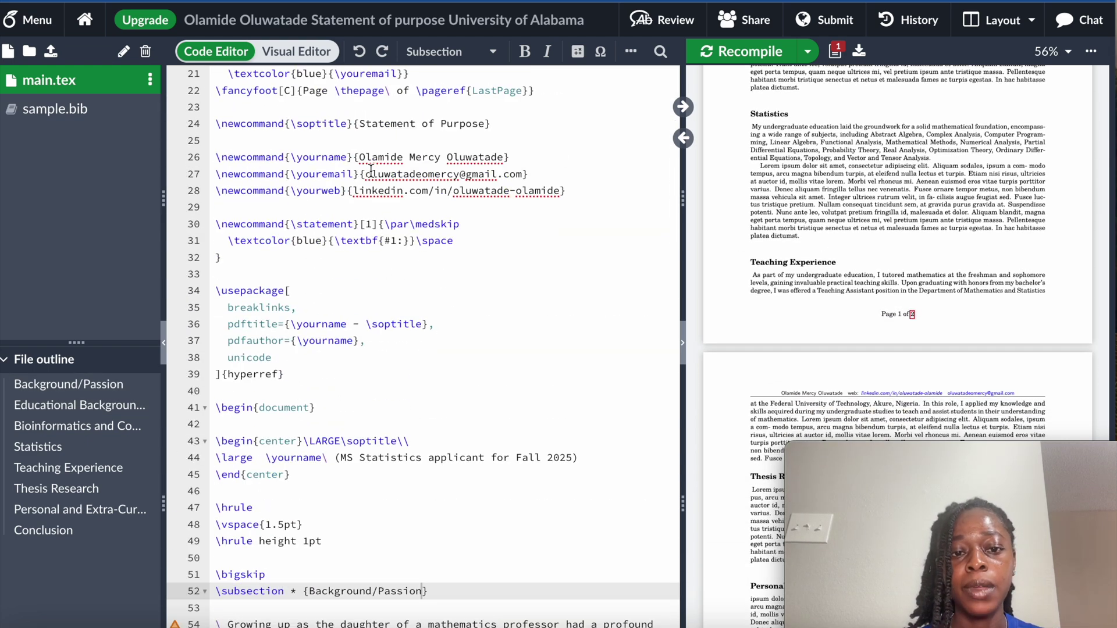
scroll(525, 214, down, 10)
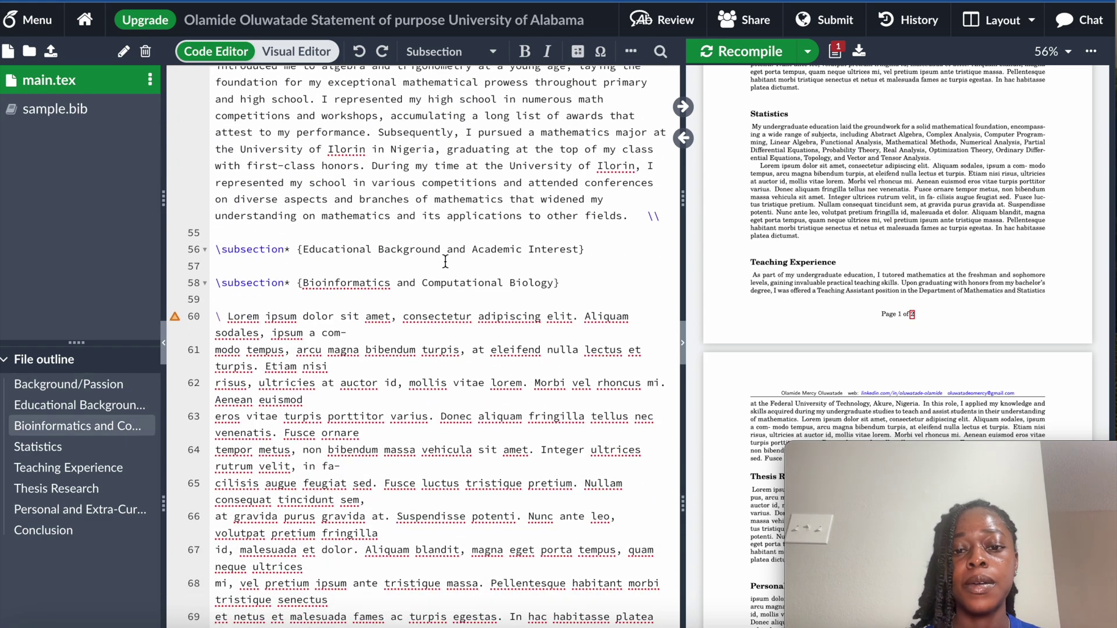
scroll(402, 294, down, 8)
scroll(403, 293, down, 2)
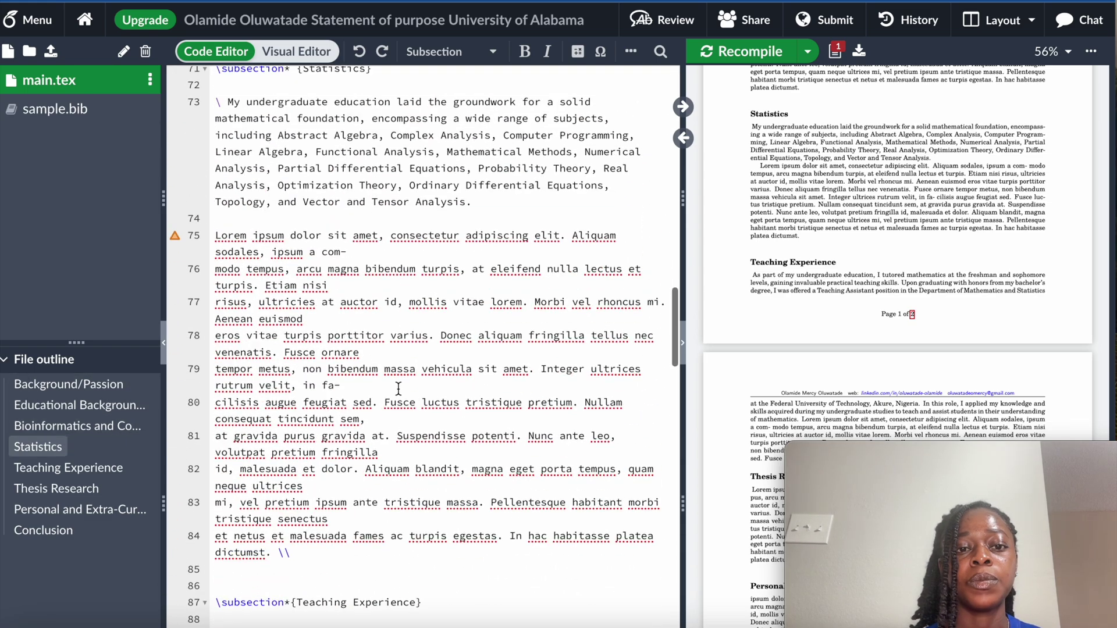
scroll(400, 349, up, 5)
scroll(398, 390, down, 4)
scroll(814, 405, down, 5)
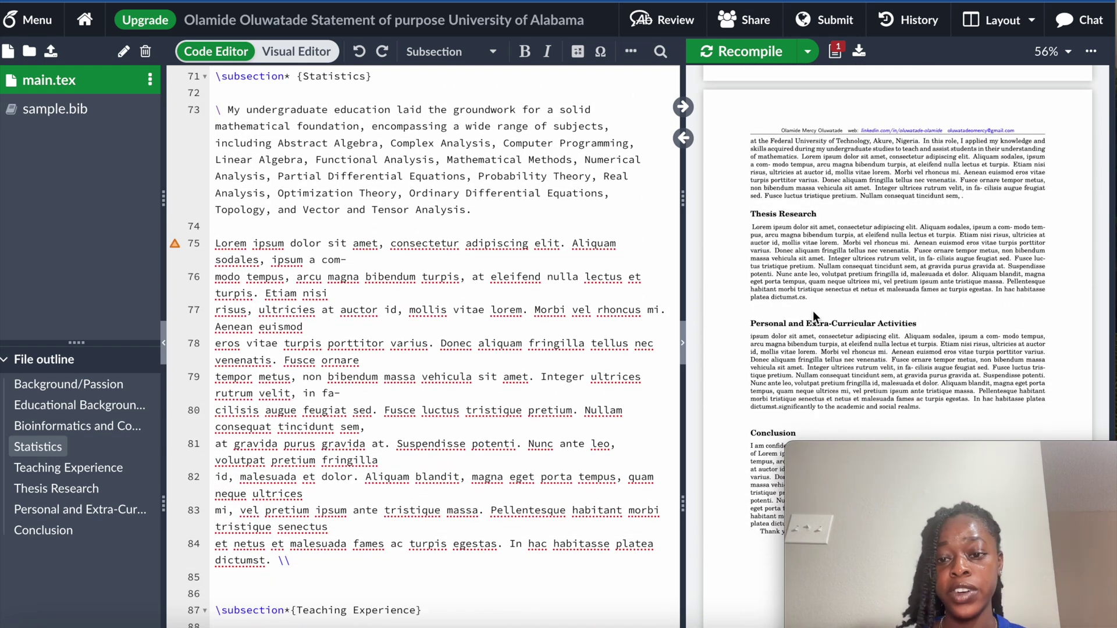
scroll(814, 312, up, 2)
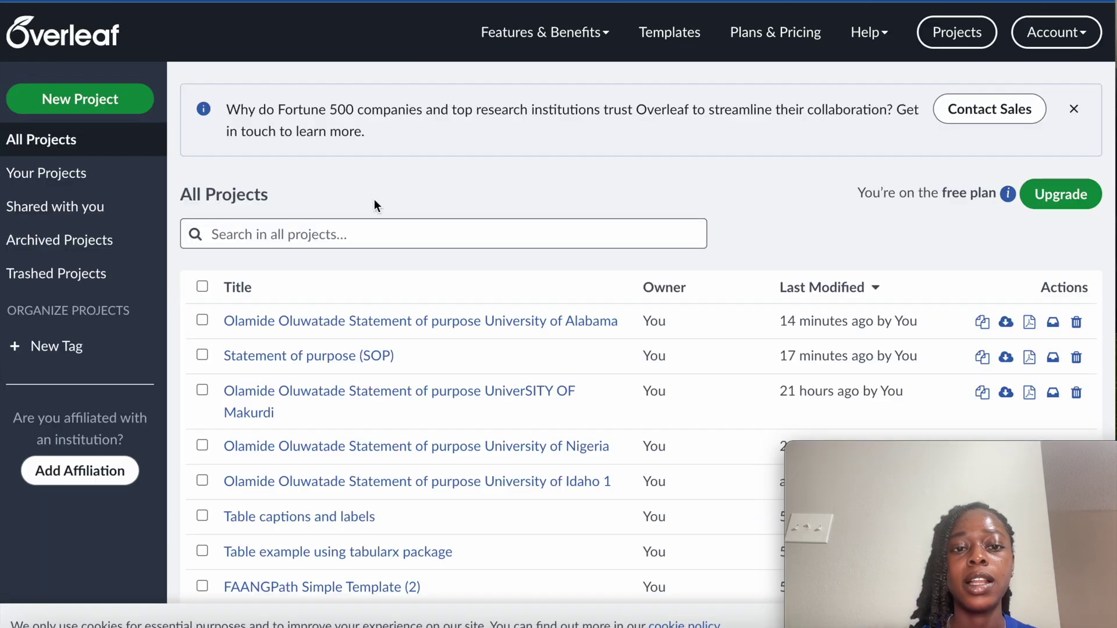
Copy the Alabama statement project under a name ending 'University of Mercy' and open the copy.
click(982, 322)
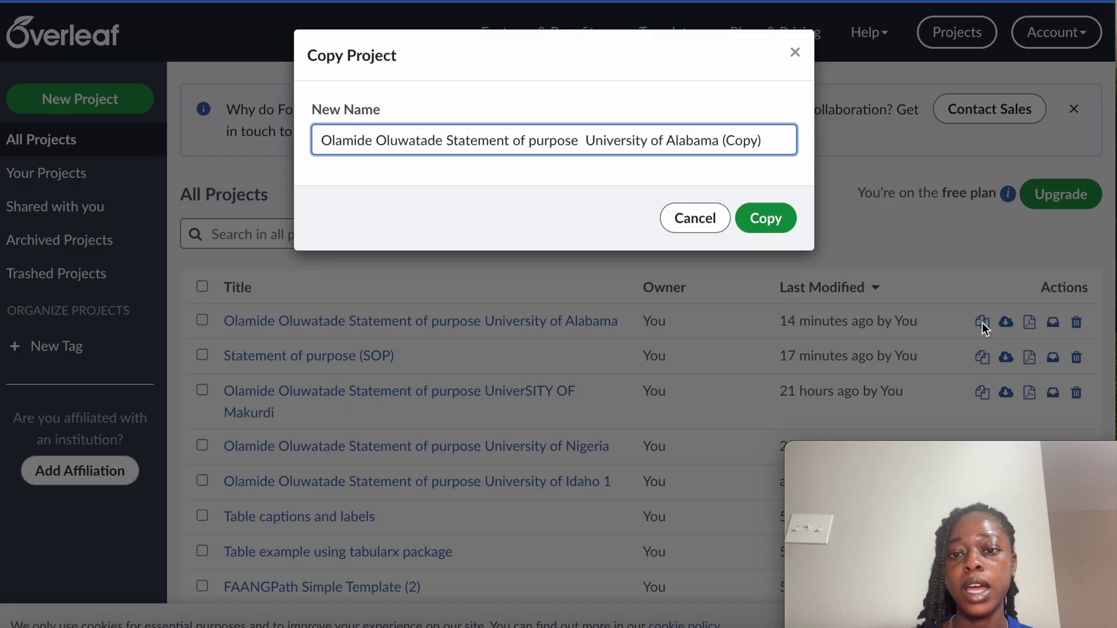
key(BackSpace)
key(BackSpace)
key(BackSpace)
key(BackSpace)
key(BackSpace)
key(BackSpace)
key(BackSpace)
key(BackSpace)
key(BackSpace)
key(BackSpace)
key(BackSpace)
key(BackSpace)
key(BackSpace)
key(BackSpace)
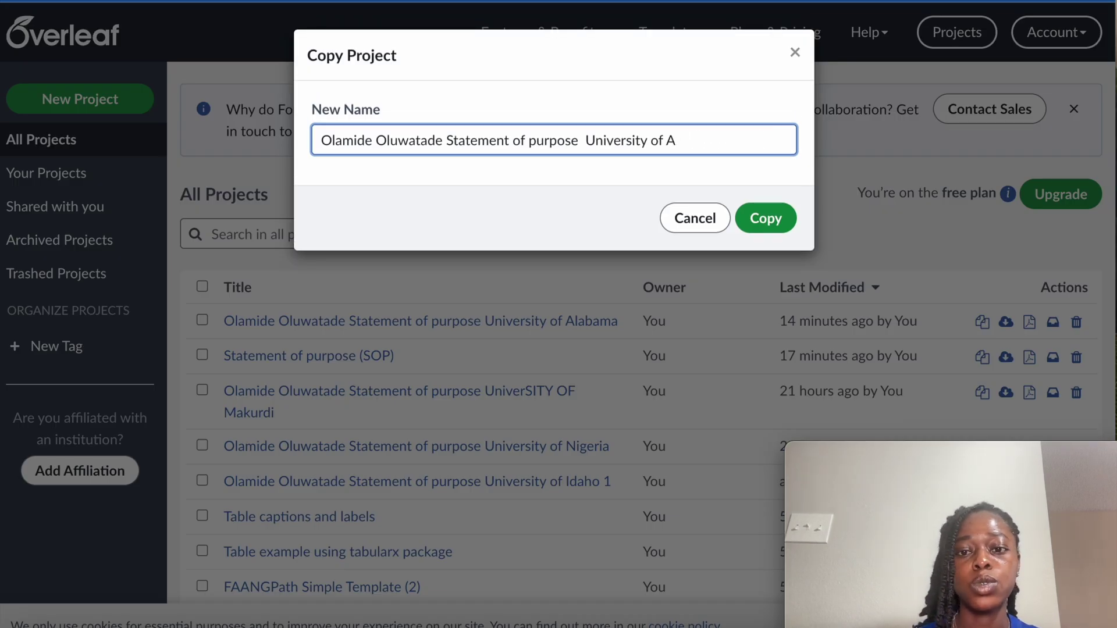
text(Mercy)
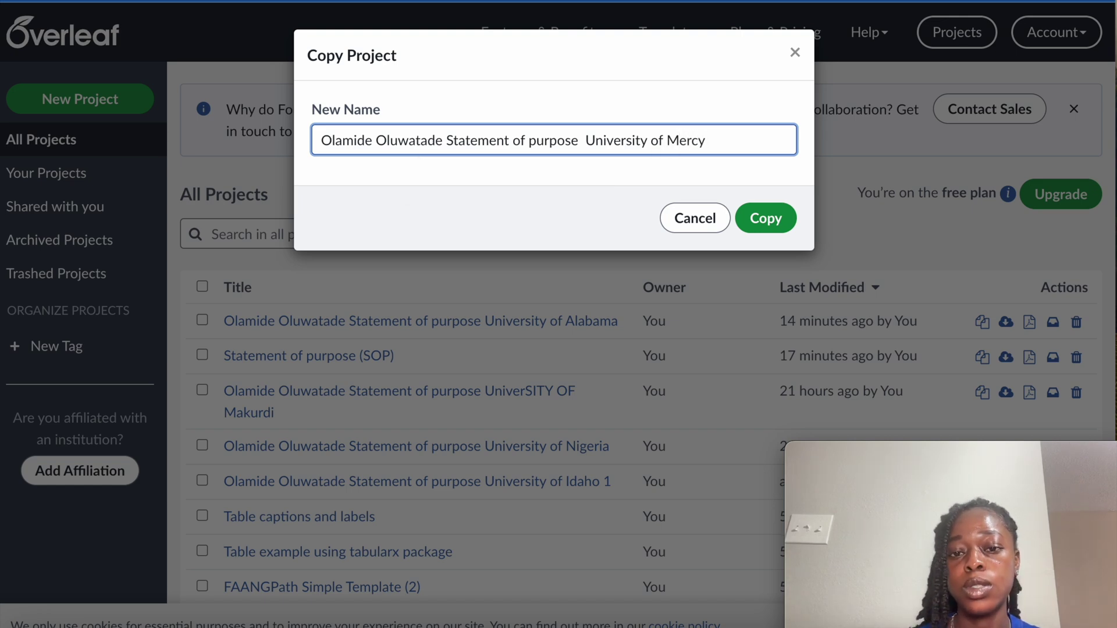
key(Return)
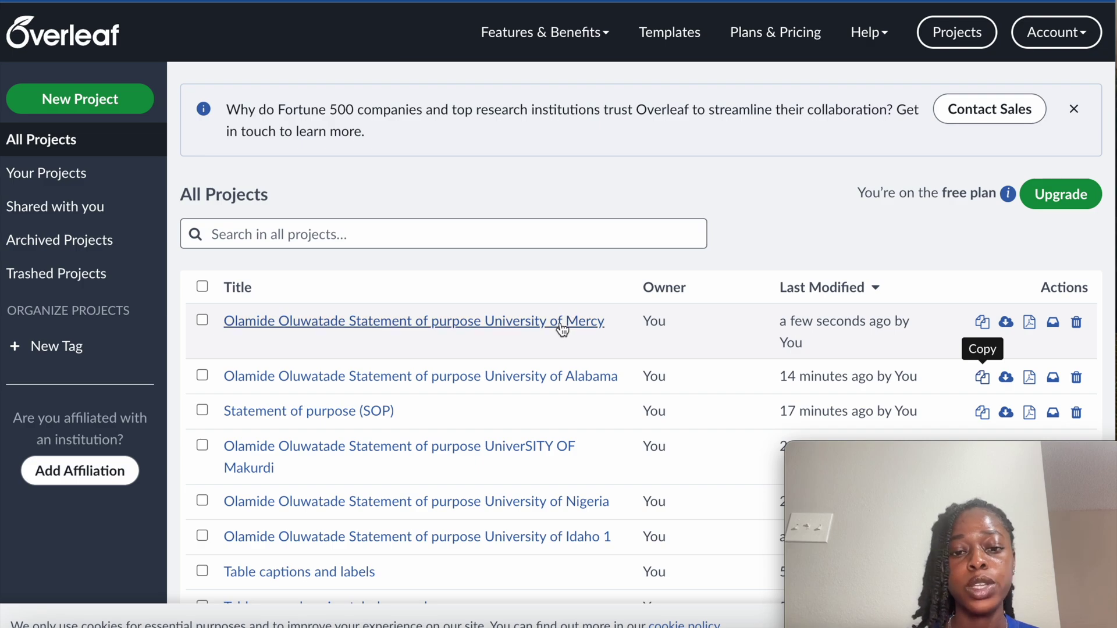
click(562, 322)
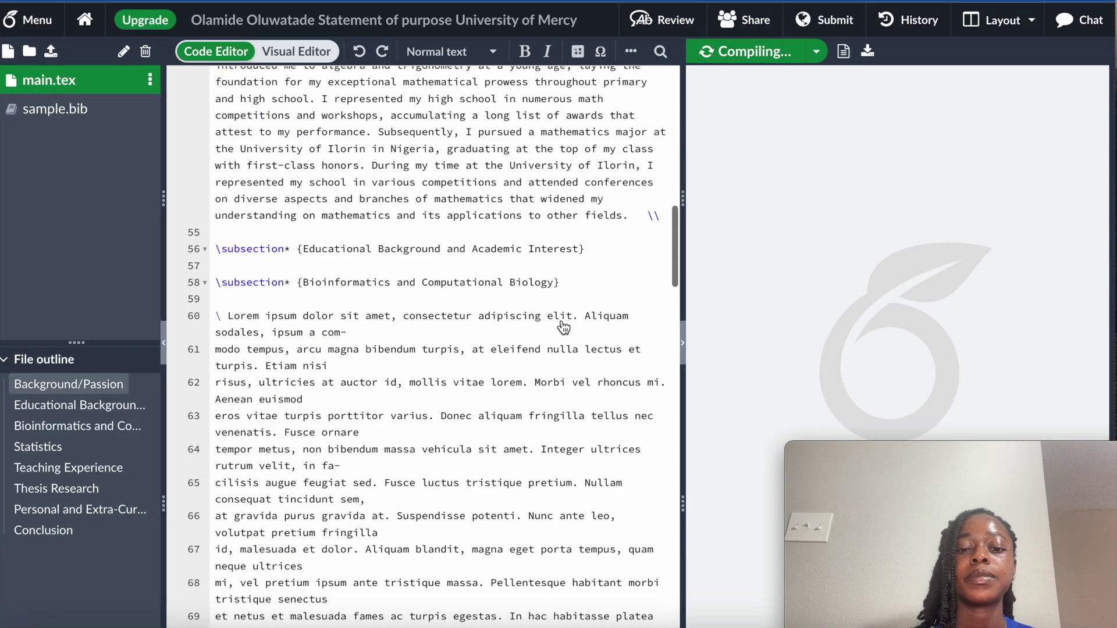
Scroll main.tex to the Conclusion and place the cursor at the placeholder university name.
scroll(561, 322, down, 4)
scroll(563, 325, up, 7)
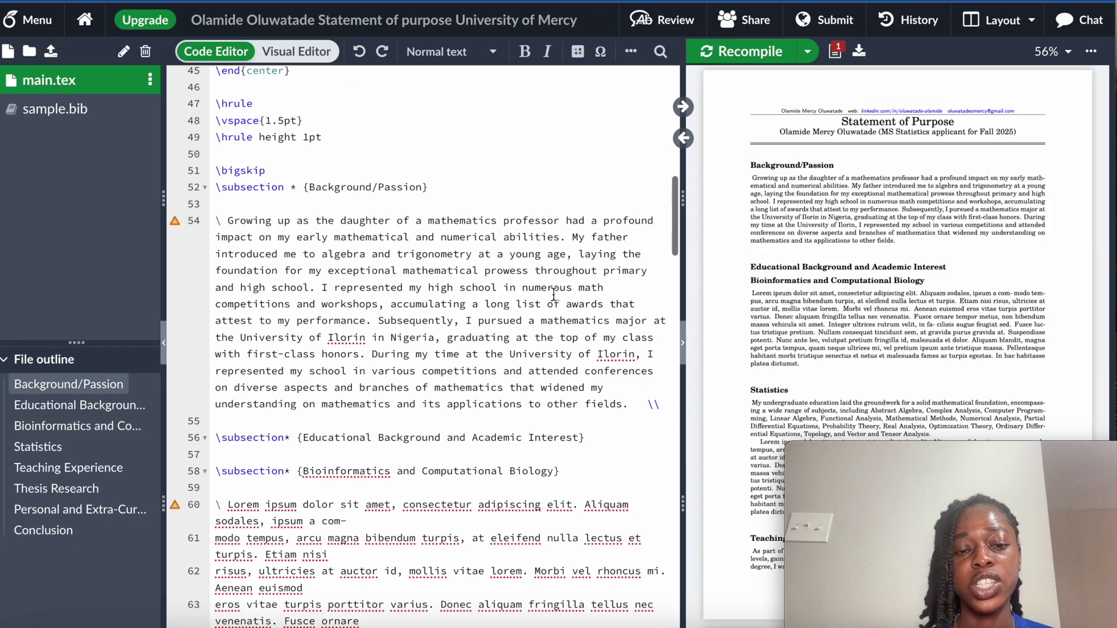
scroll(554, 296, down, 3)
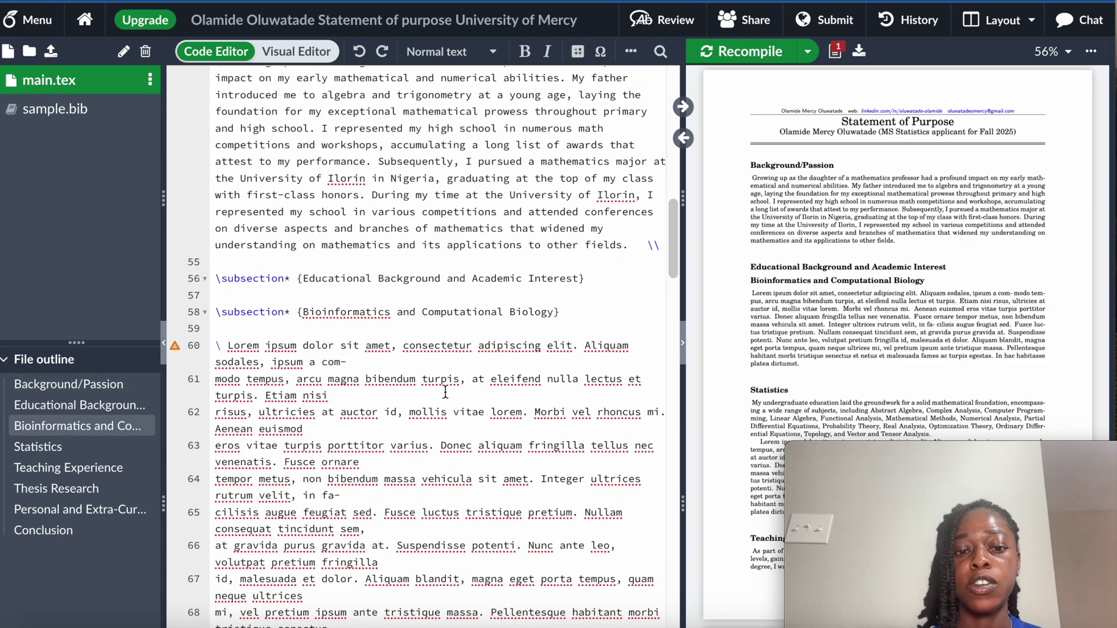
scroll(445, 393, down, 15)
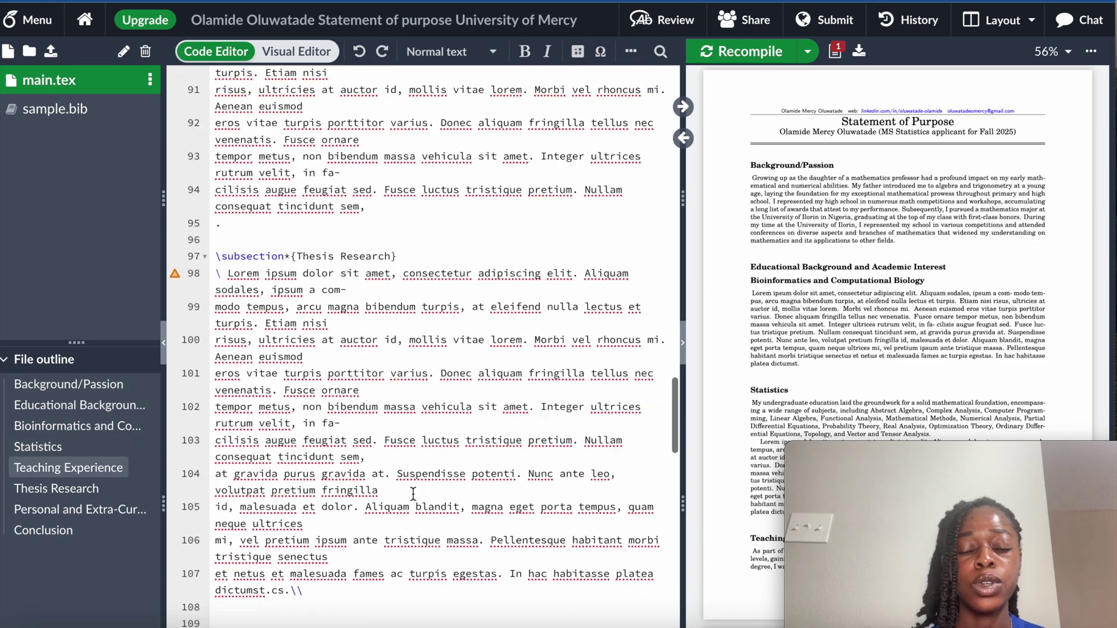
scroll(413, 493, down, 16)
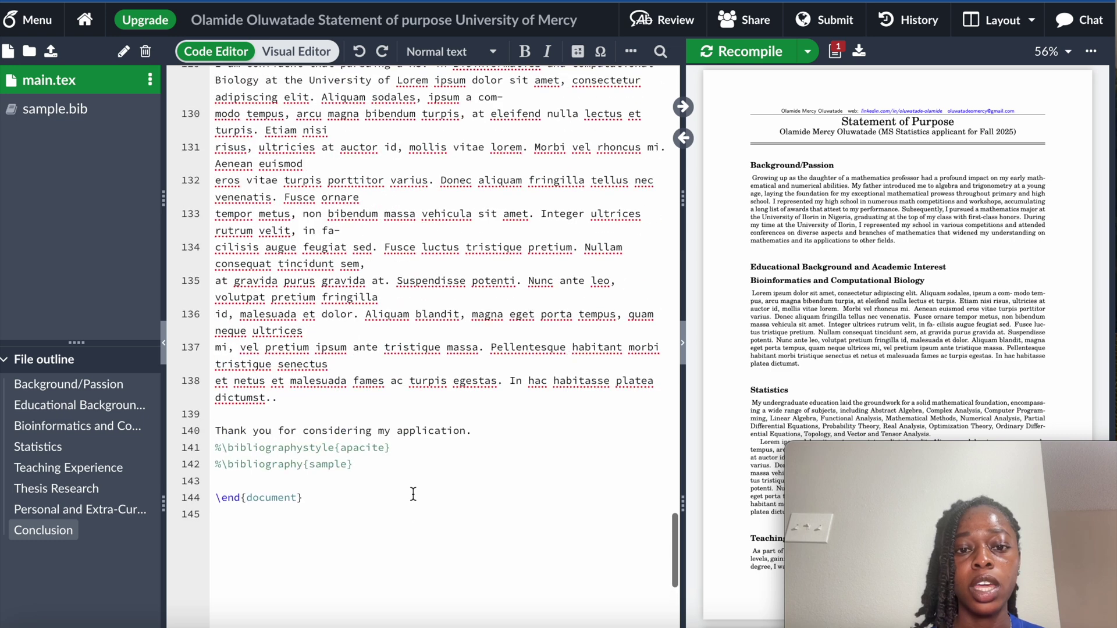
scroll(413, 494, up, 5)
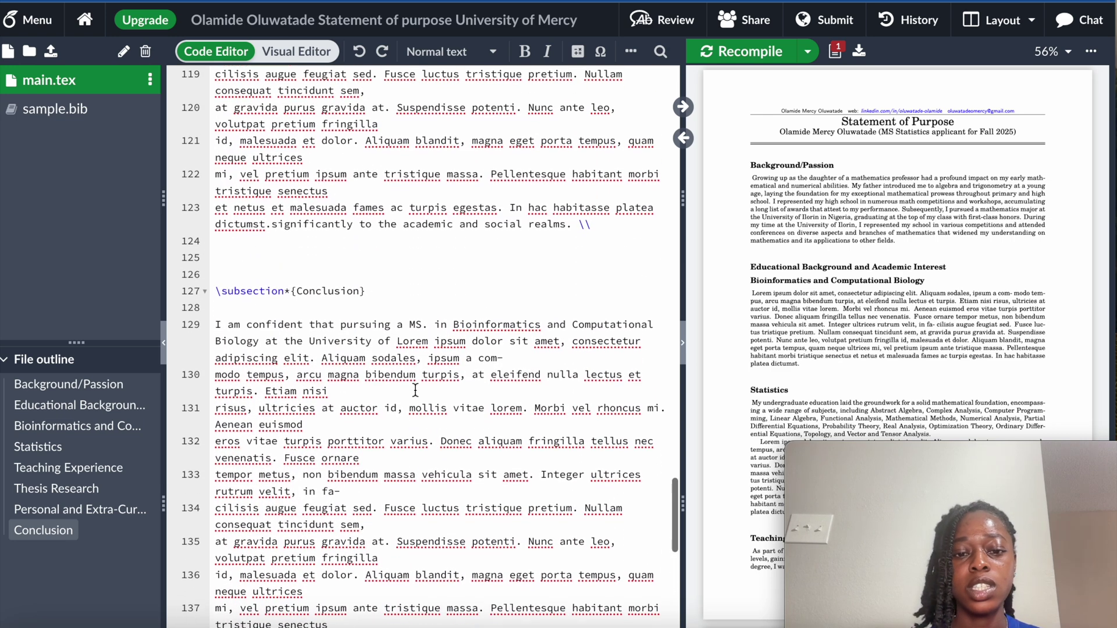
click(436, 346)
Replace 'Lorem' after 'University of' with 'Mercy' on line 129 and recompile.
key(BackSpace)
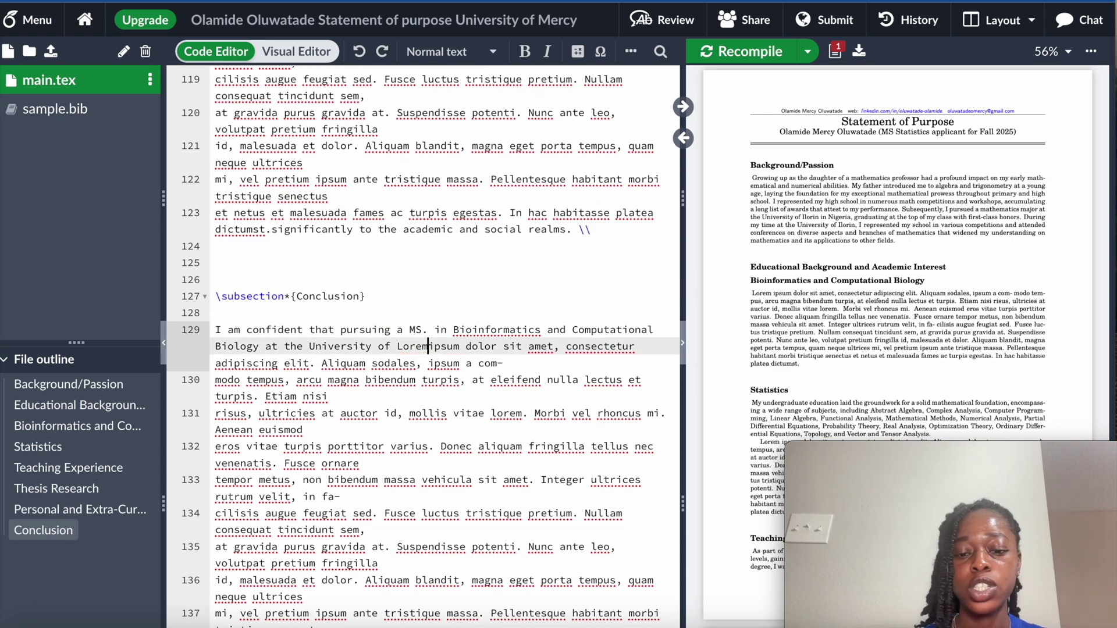
key(BackSpace)
key(BackSpace)
key(BackSpace)
key(BackSpace)
key(BackSpace)
text(M)
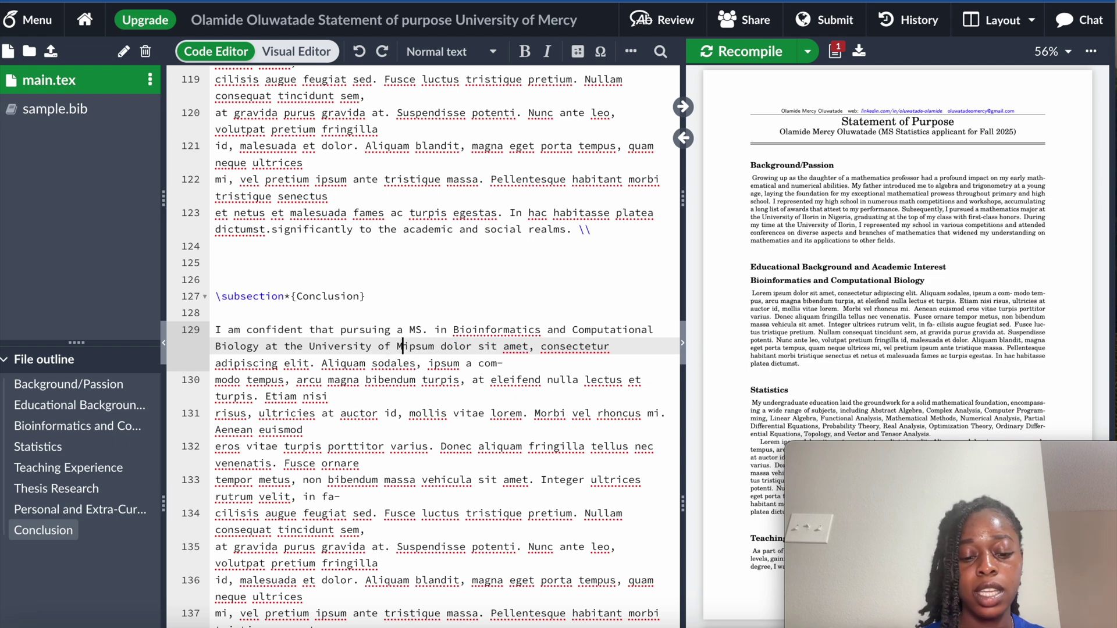
text(ercy)
scroll(475, 232, up, 2)
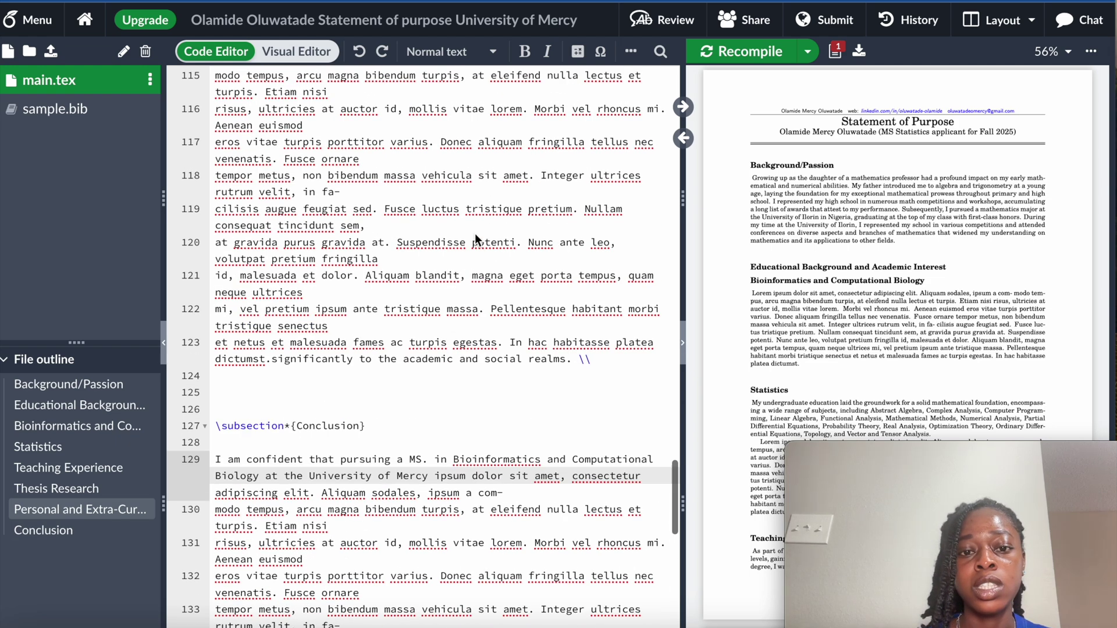
scroll(474, 233, up, 2)
scroll(340, 219, up, 10)
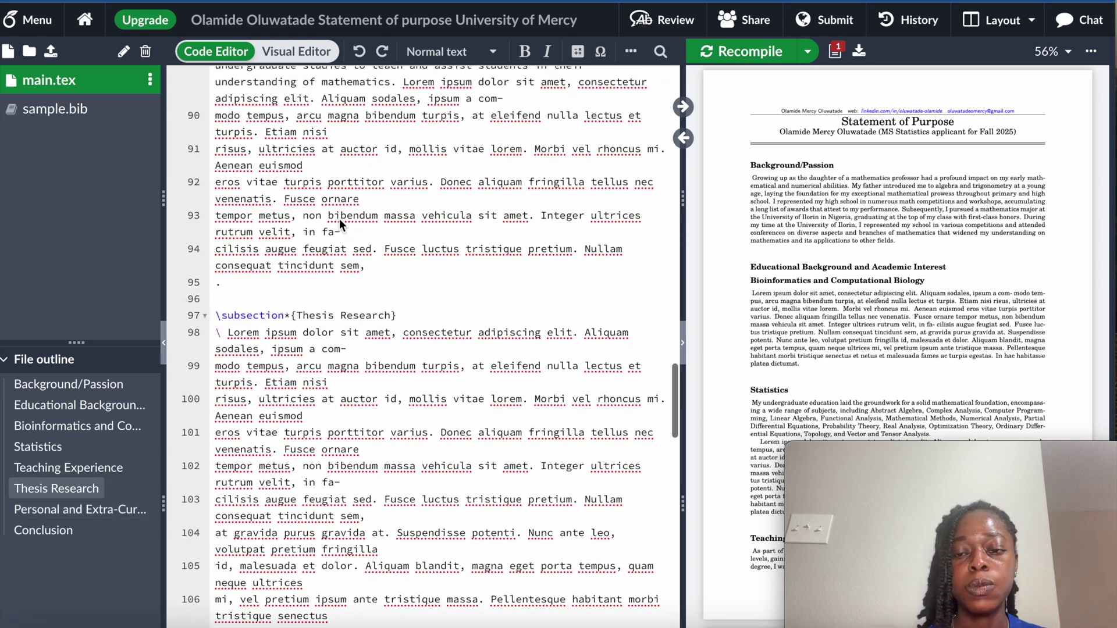
click(733, 50)
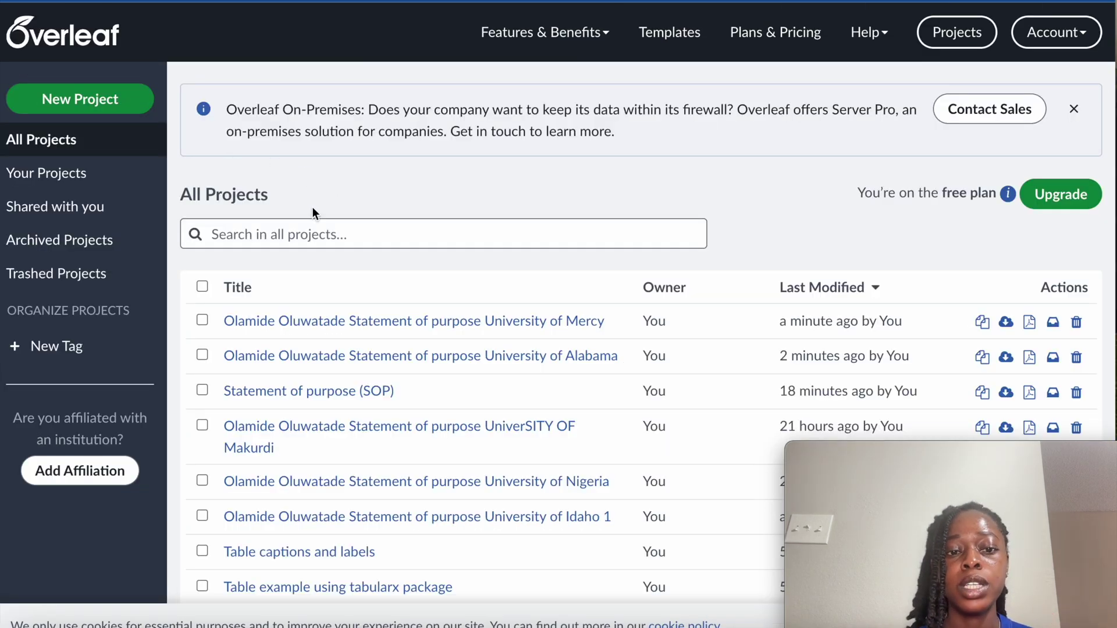
Open the New Project menu and go to the full templates gallery.
click(87, 100)
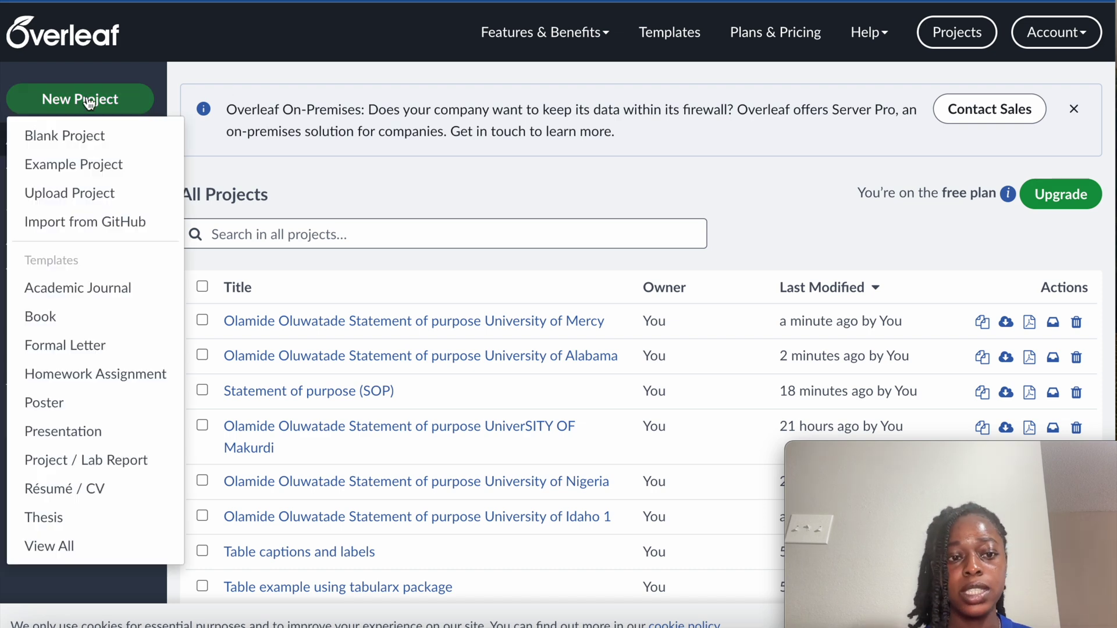
click(71, 544)
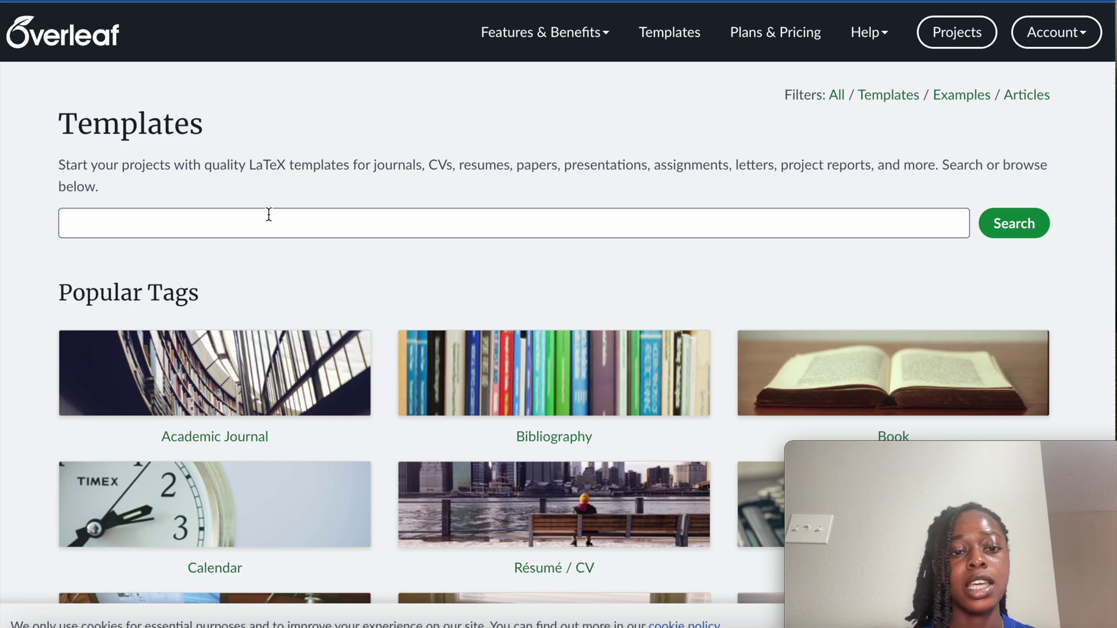
Search the templates for 'statement of purpose' and open the Statement of purpose (SOP) template.
click(268, 227)
text(stat)
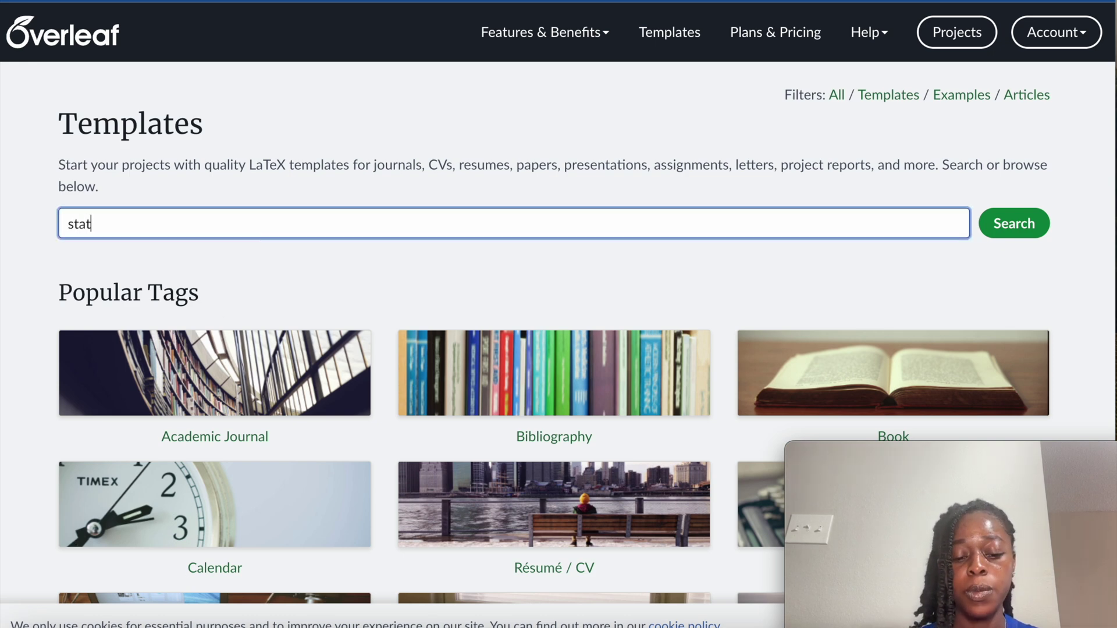
text(ement o)
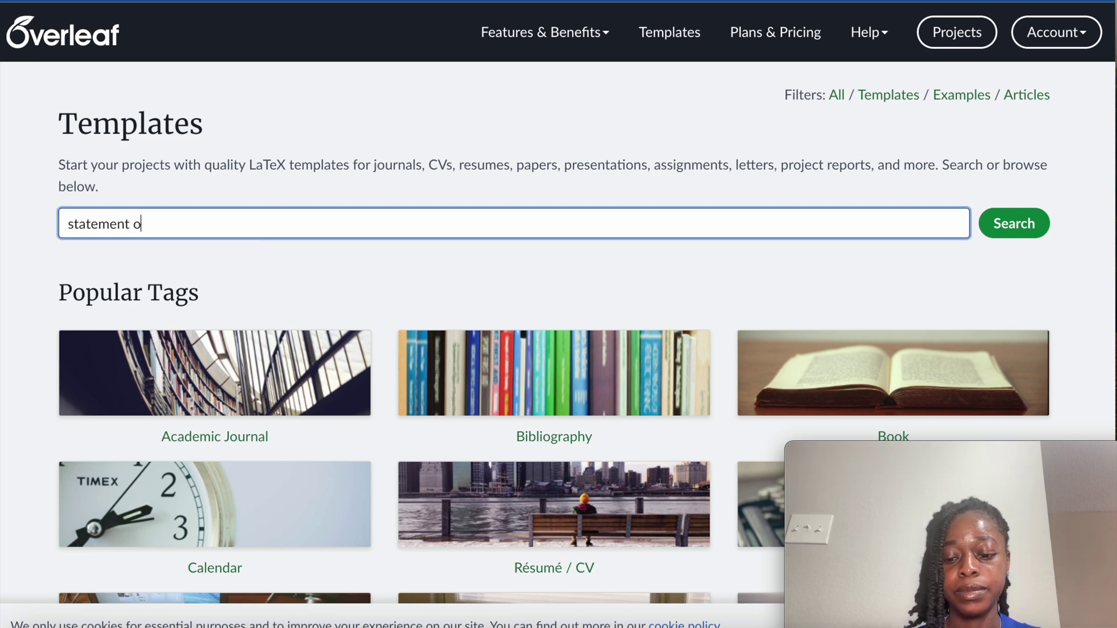
text(f purpos)
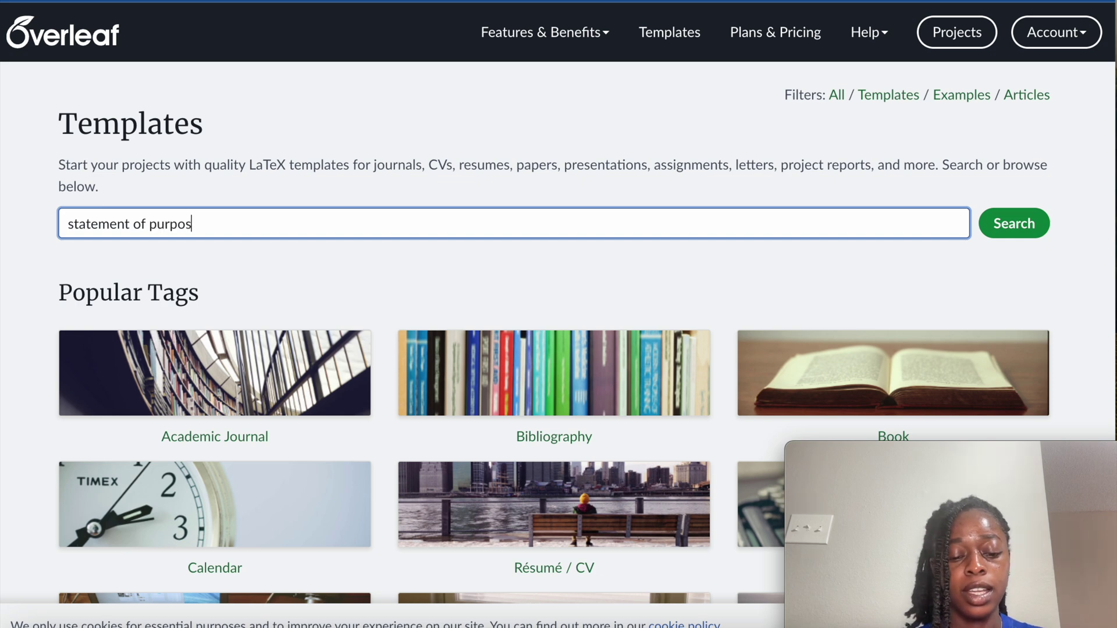
text(e)
click(997, 225)
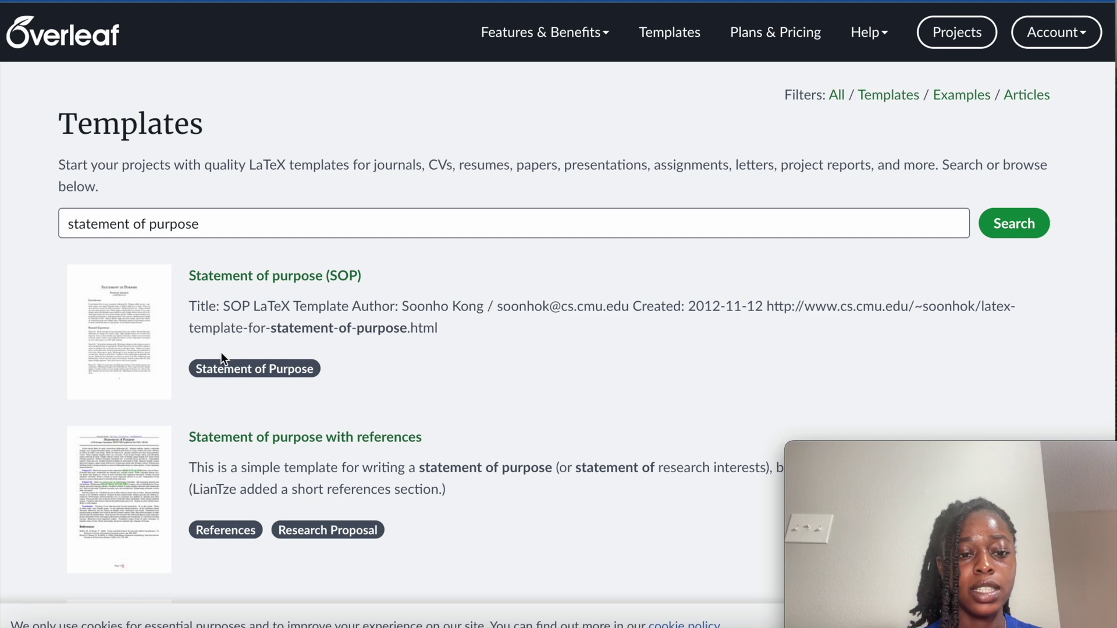
click(152, 368)
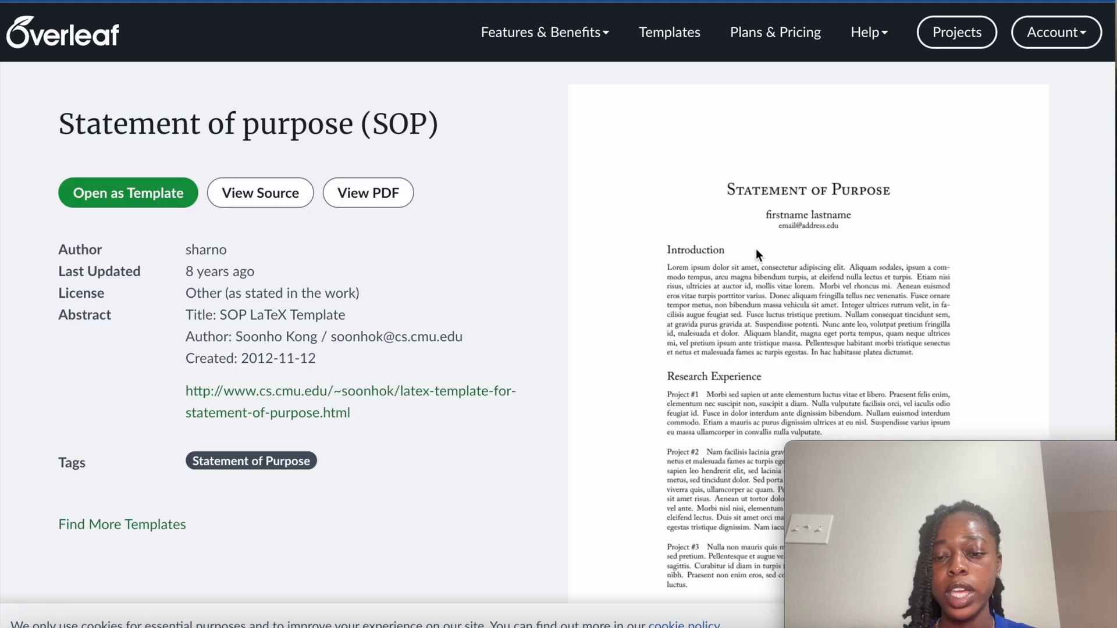
Create a new project from the Statement of purpose (SOP) template.
scroll(756, 249, down, 1)
scroll(756, 249, up, 1)
scroll(733, 296, down, 8)
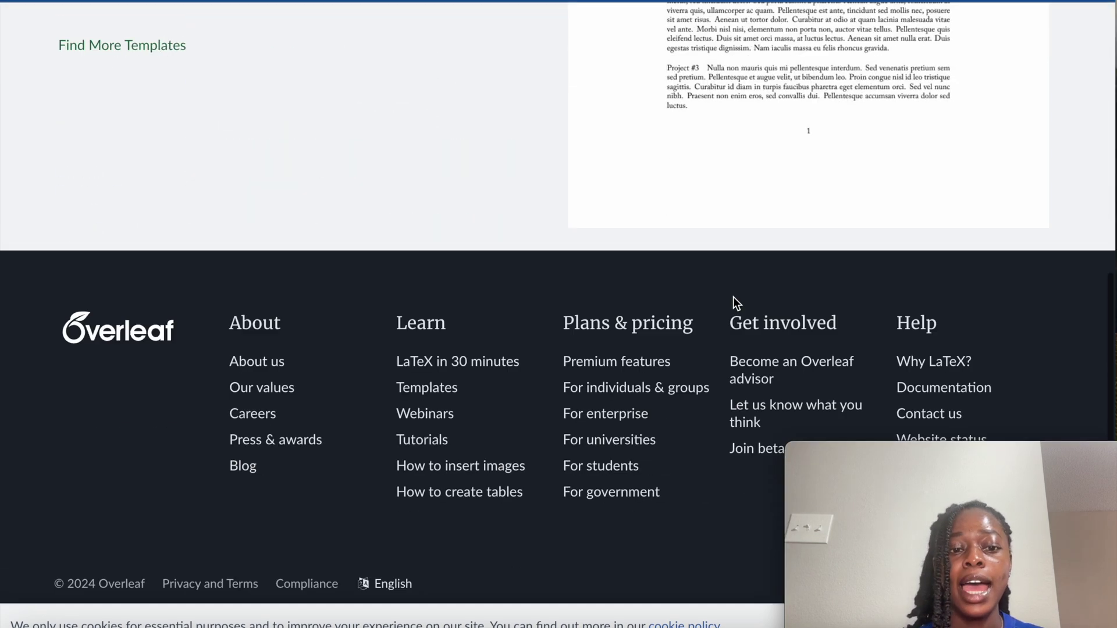
scroll(733, 296, up, 8)
click(122, 120)
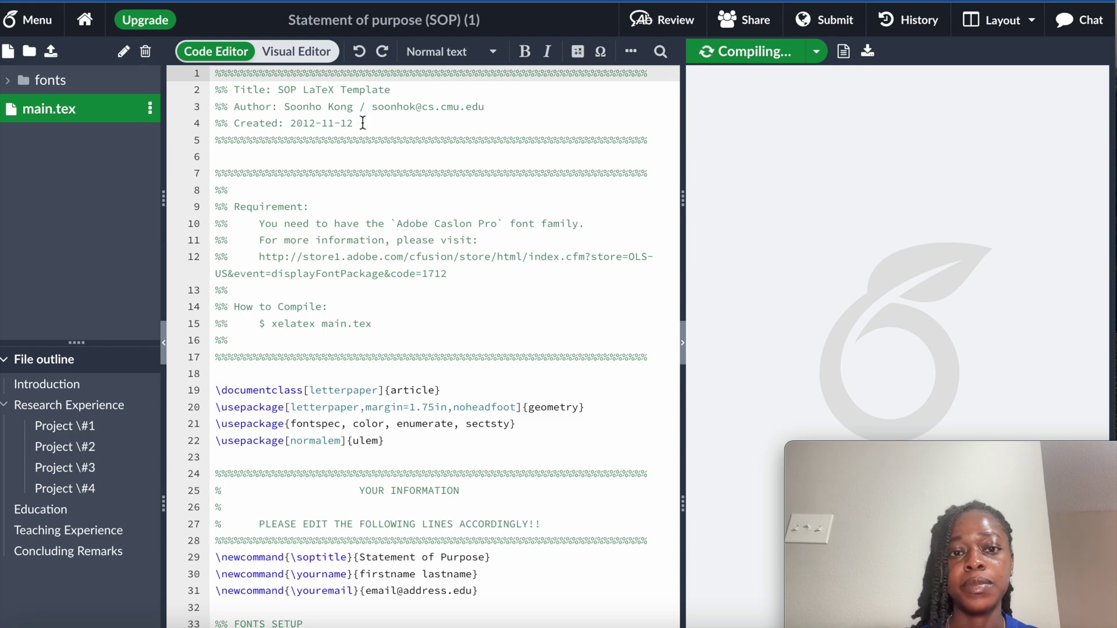
Scroll main.tex to the YOUR INFORMATION block while the template's PDF compiles.
scroll(375, 279, down, 3)
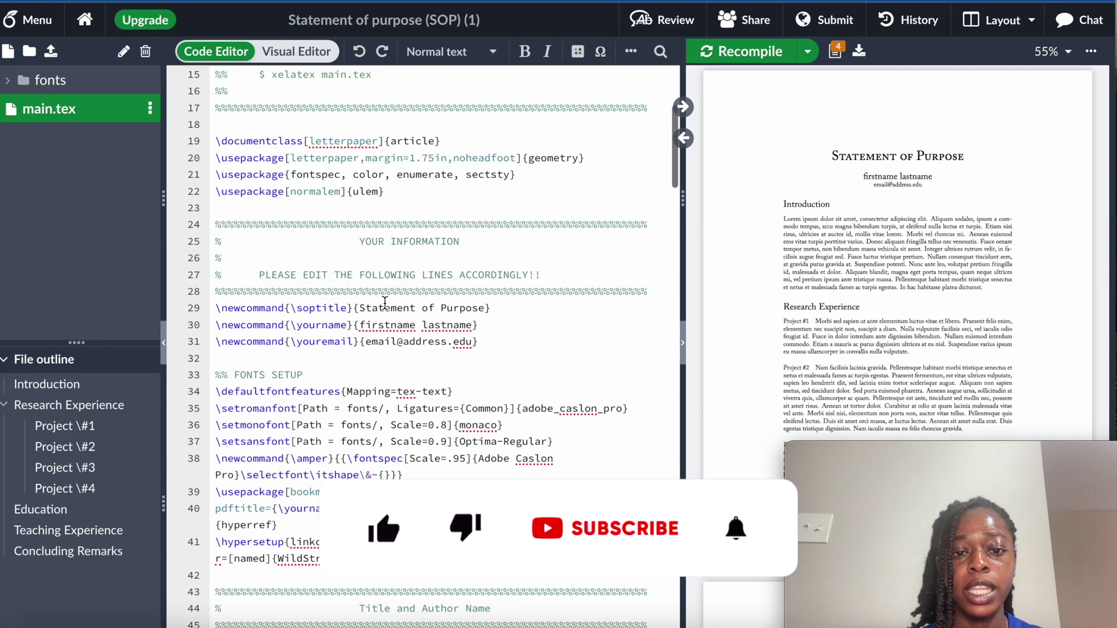
scroll(416, 290, down, 1)
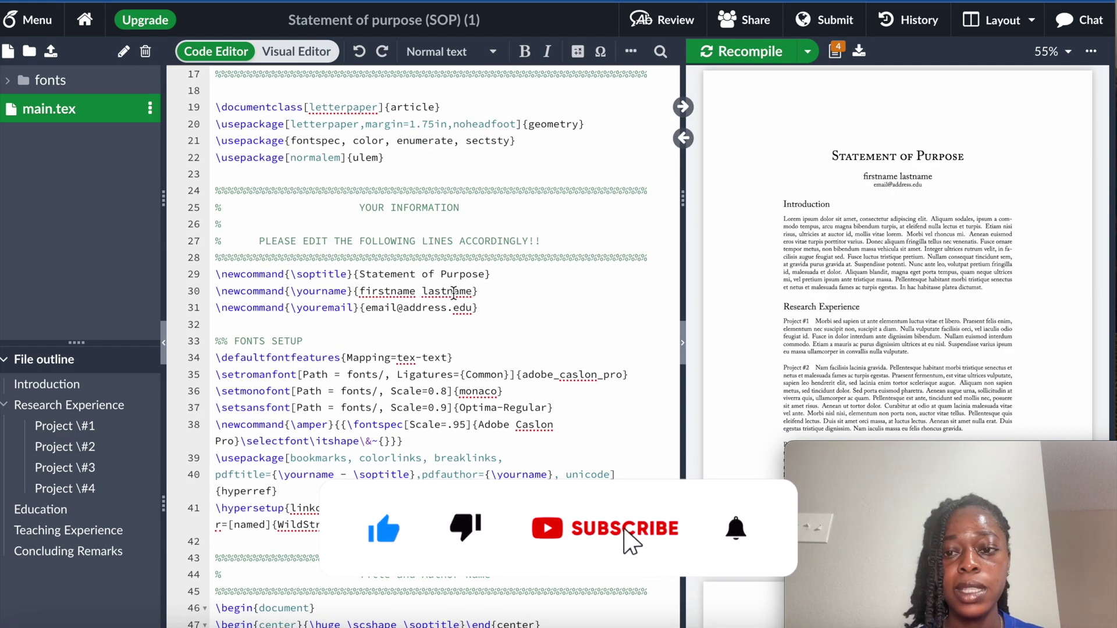
scroll(424, 244, down, 1)
scroll(337, 170, up, 4)
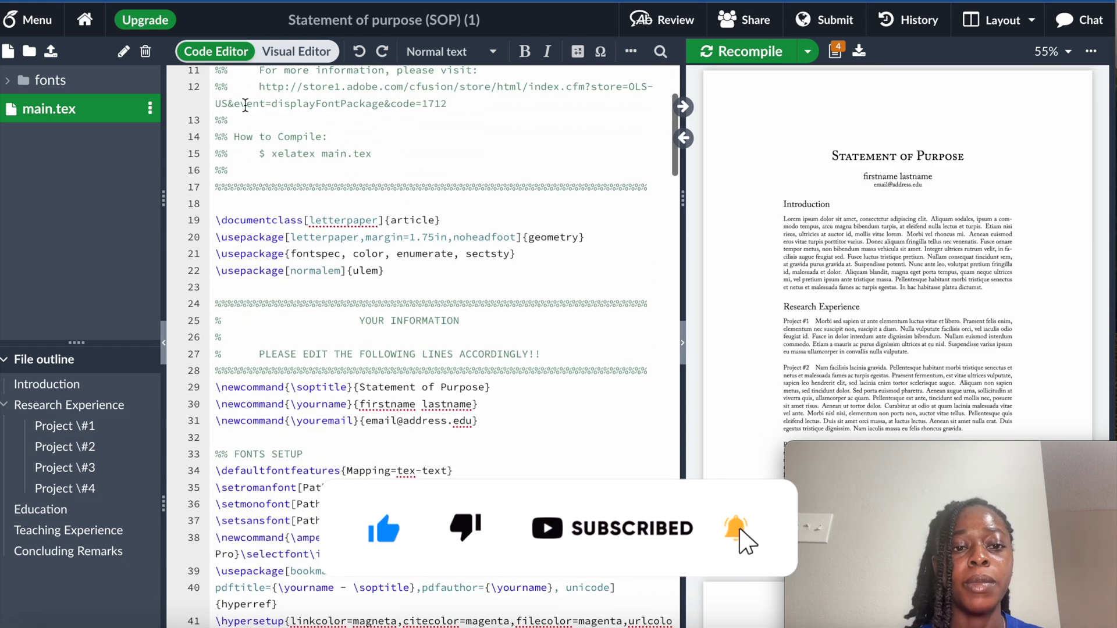
scroll(245, 105, up, 3)
scroll(344, 287, down, 8)
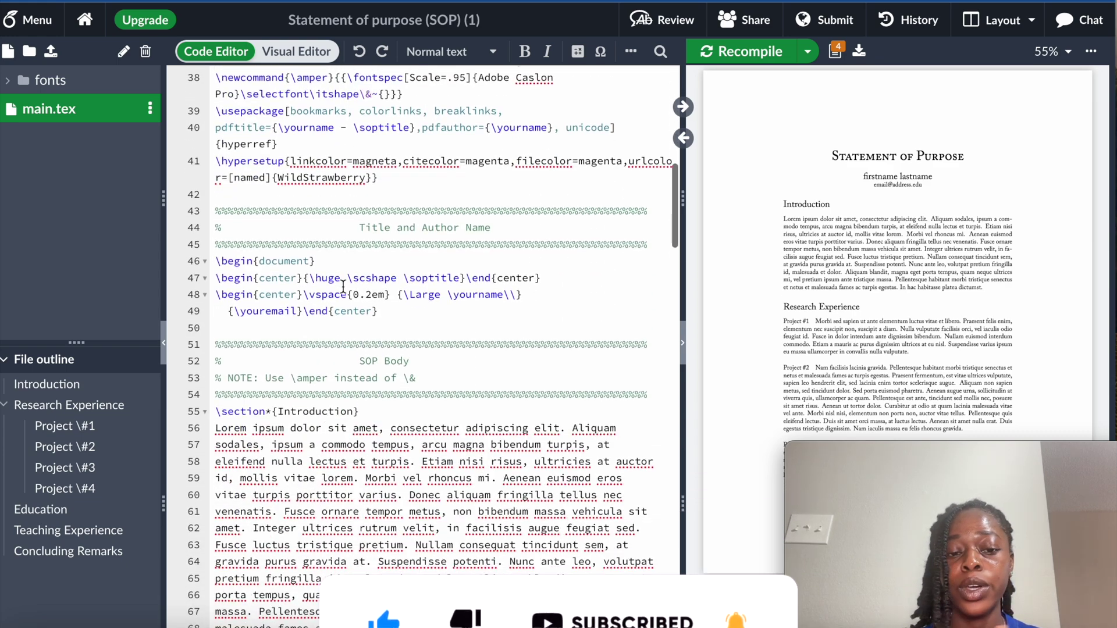
scroll(343, 287, down, 2)
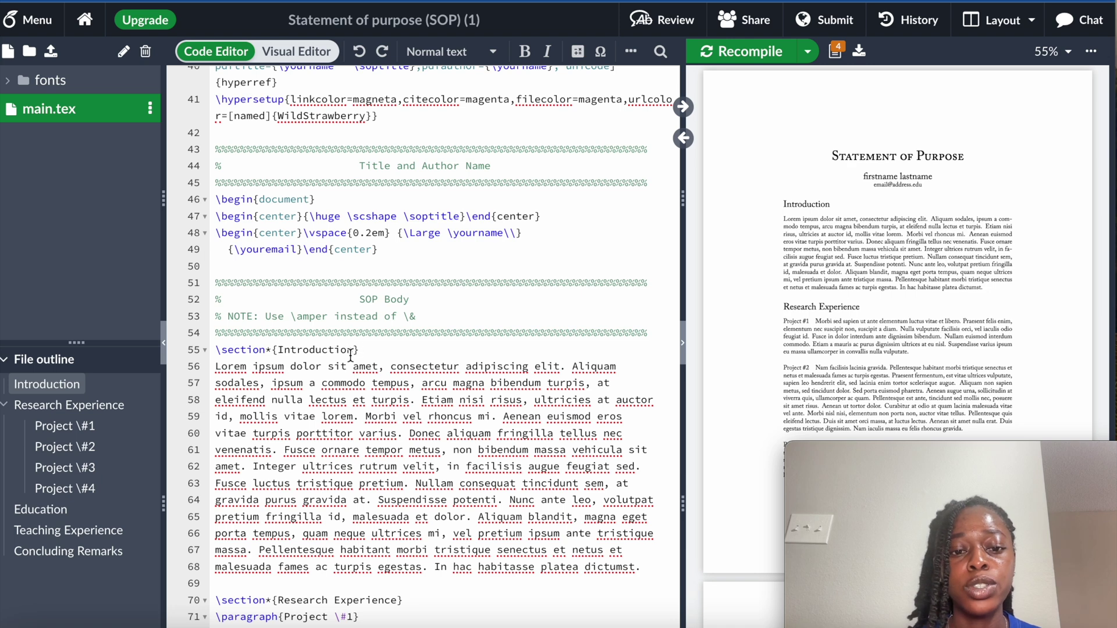
scroll(862, 273, down, 2)
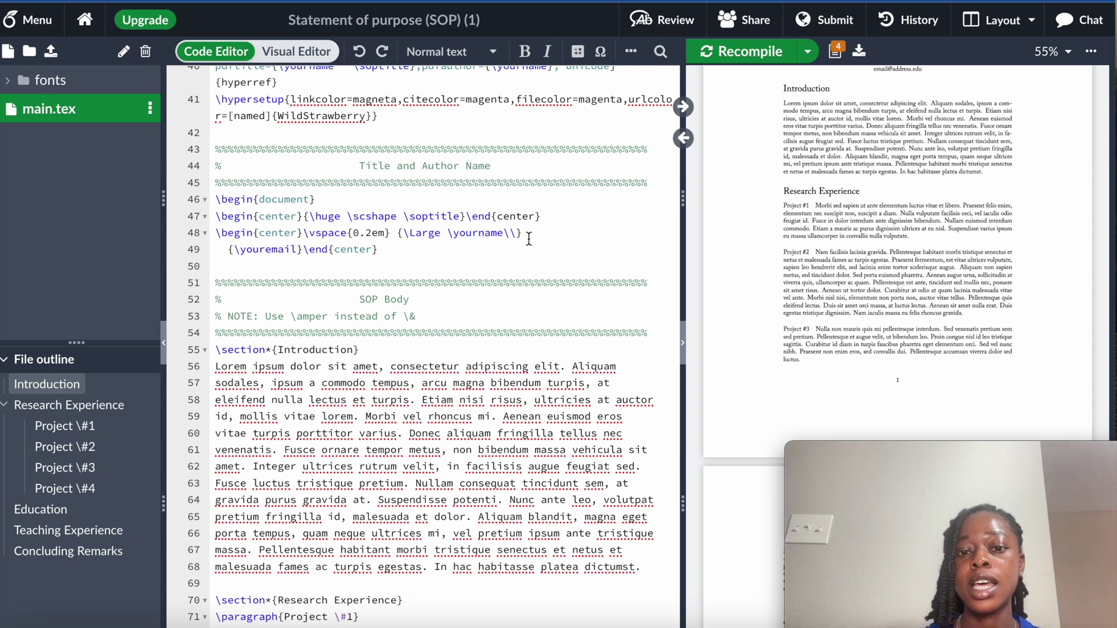
scroll(452, 252, up, 6)
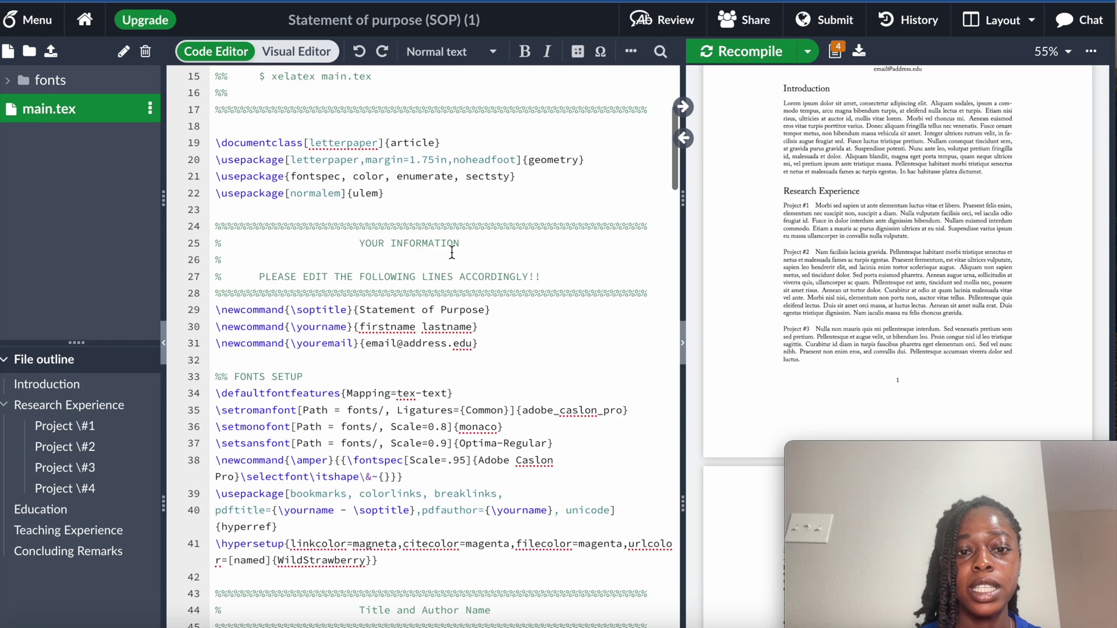
Replace 'firstname lastname' in \yourname with the author's full name and recompile.
click(473, 327)
key(BackSpace)
key(BackSpace)
key(BackSpace)
key(BackSpace)
key(BackSpace)
key(BackSpace)
key(BackSpace)
key(BackSpace)
key(BackSpace)
key(BackSpace)
key(BackSpace)
key(BackSpace)
key(BackSpace)
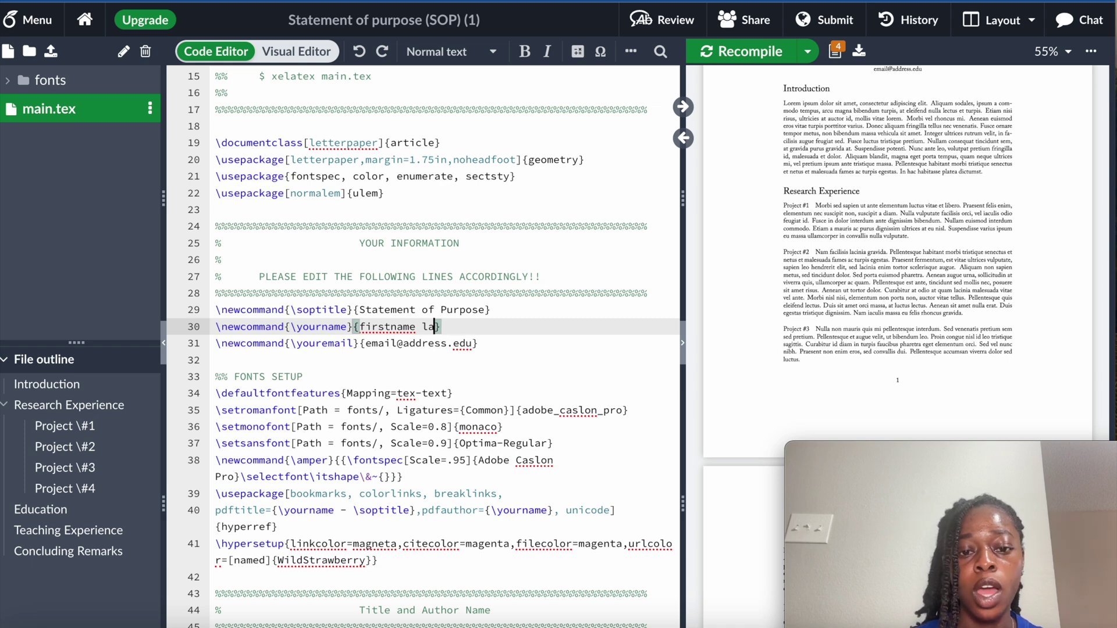
key(BackSpace)
key(BackSpace)
key(BackSpace)
key(BackSpace)
key(BackSpace)
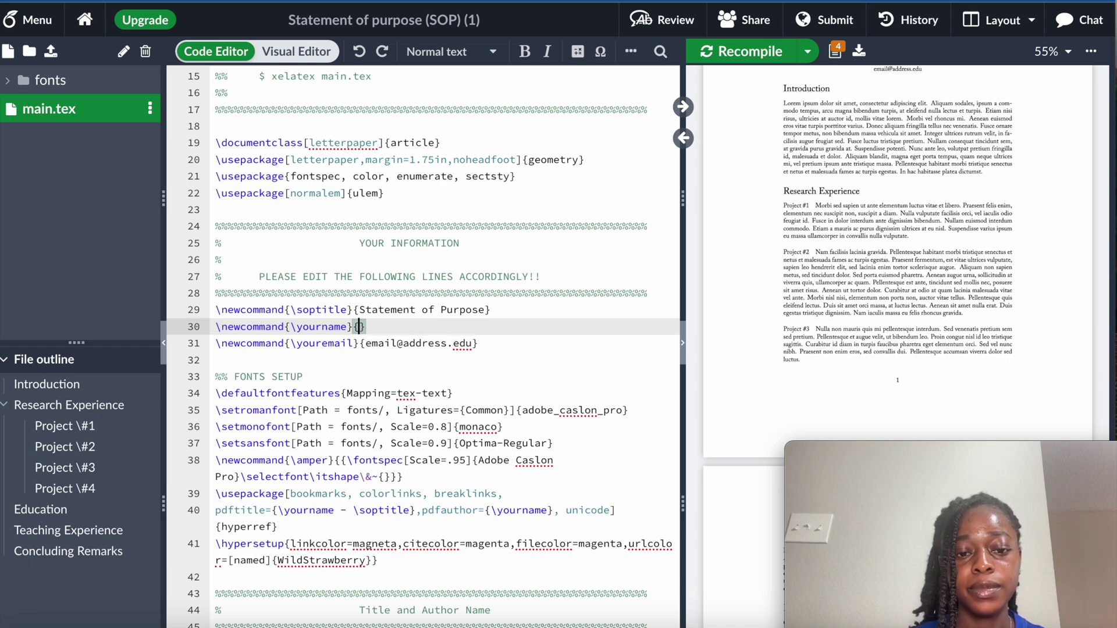
text(Olam)
text(ide Merc)
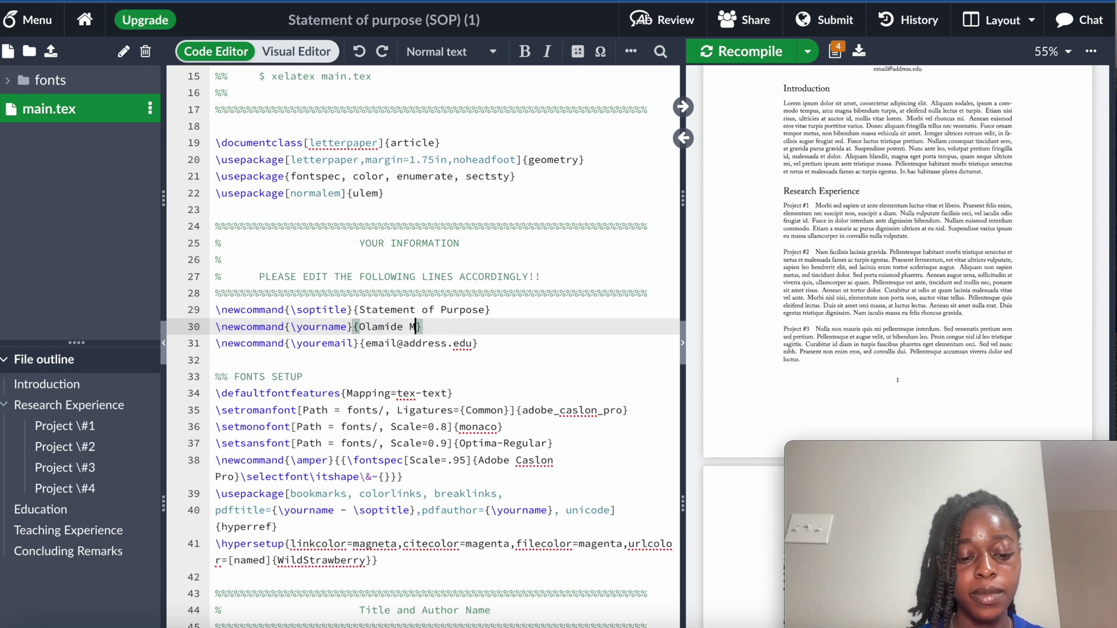
text(y)
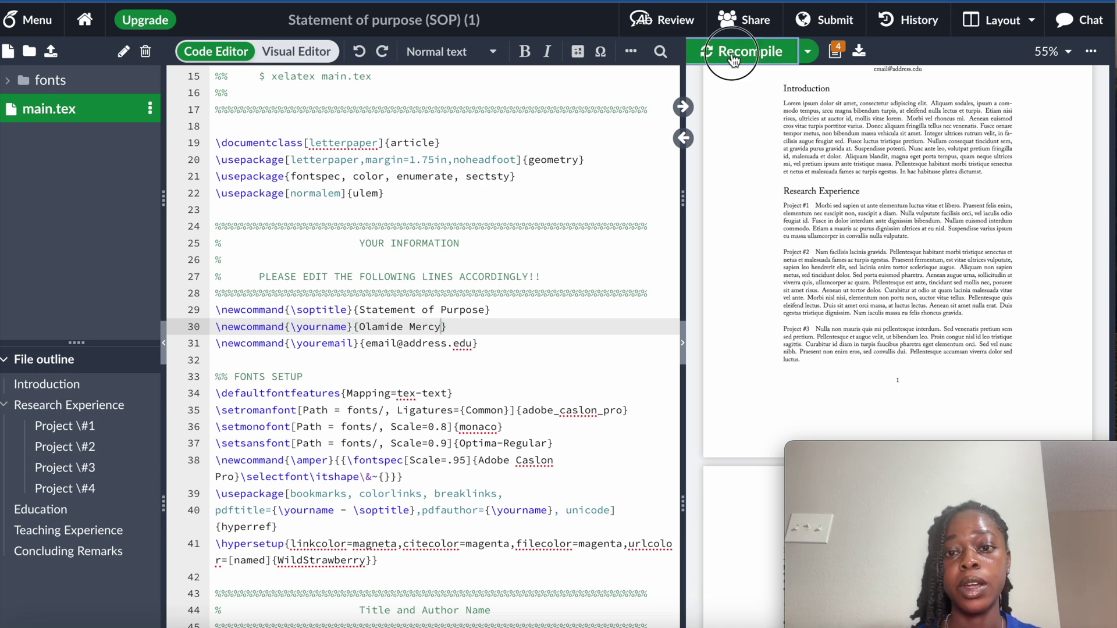
click(727, 51)
scroll(837, 113, up, 1)
scroll(861, 133, up, 2)
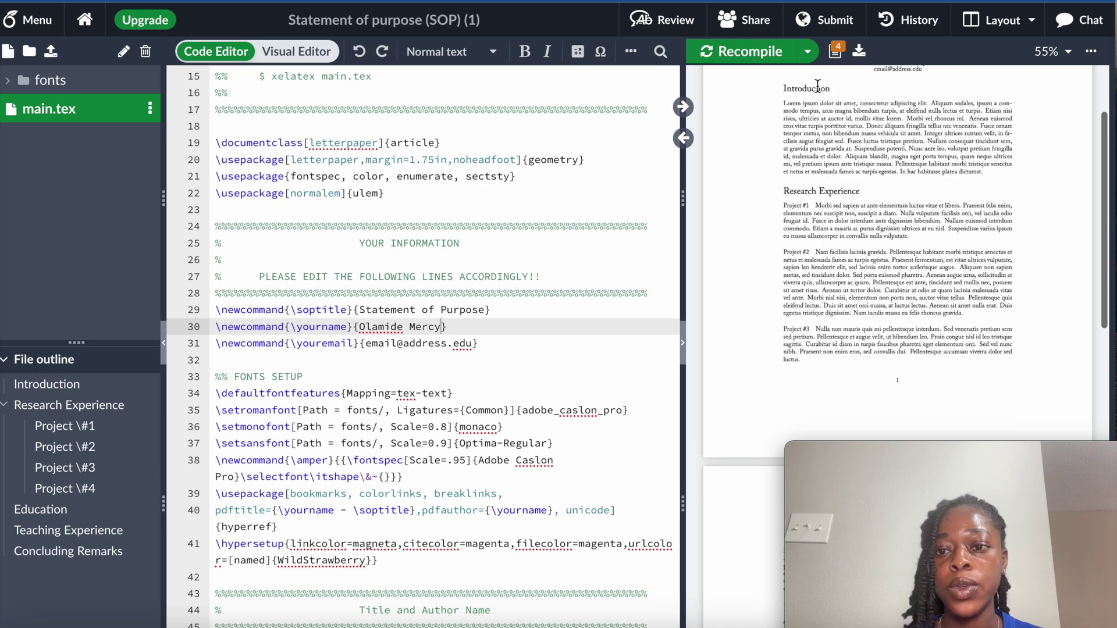
scroll(890, 145, up, 2)
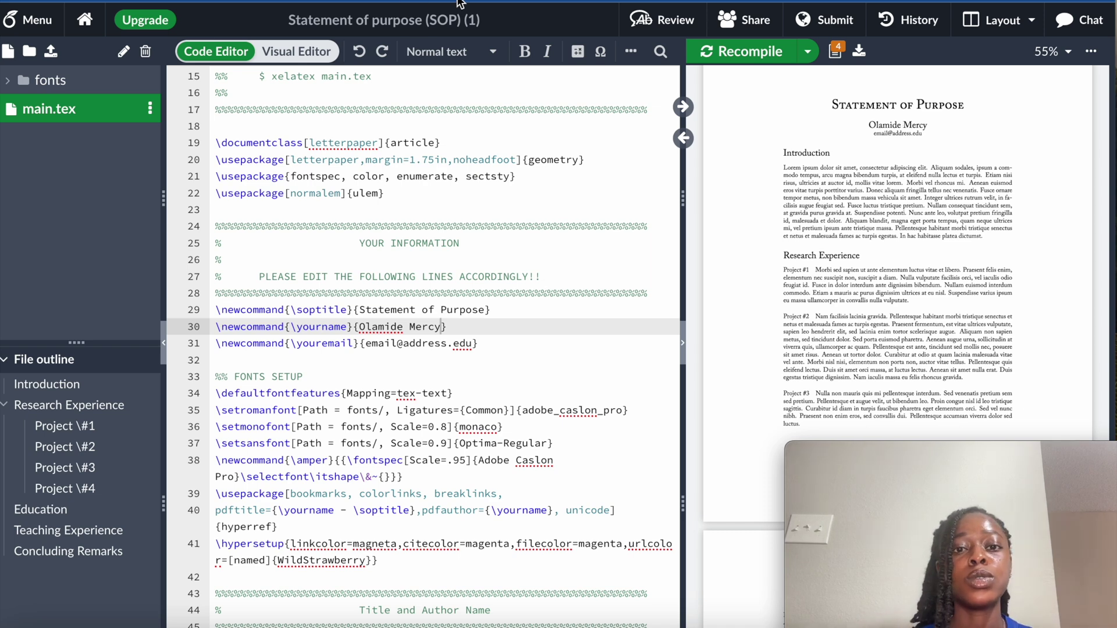
Put the project title 'Statement of purpose (SOP) (1)' into edit mode for renaming.
click(498, 20)
Retitle the project 'Statement of Purpose University of Akure', replacing the old name.
key(BackSpace)
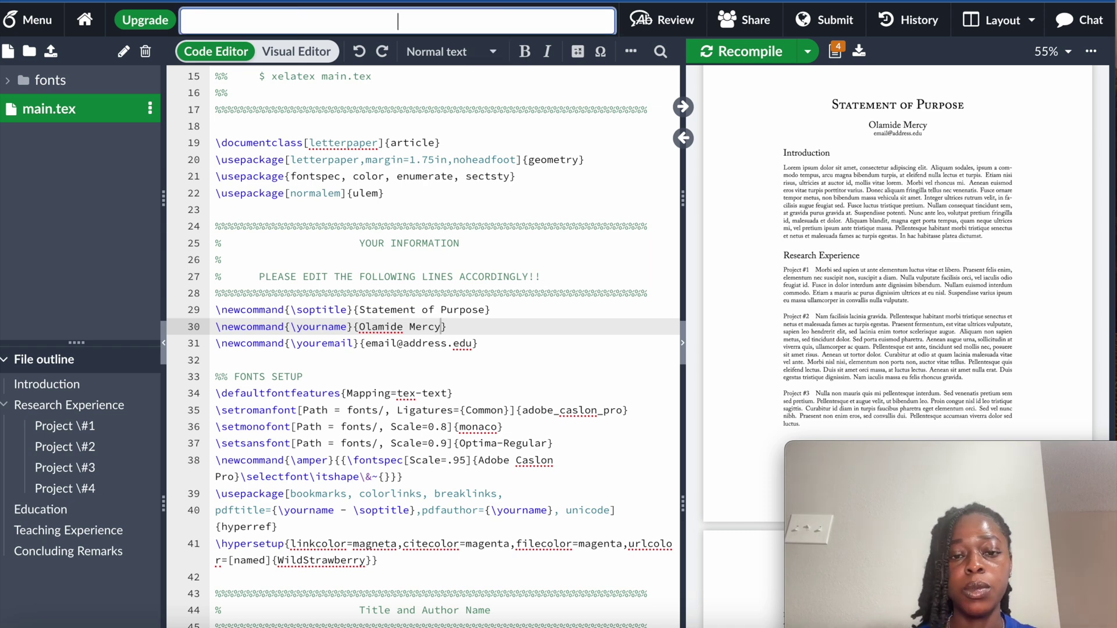
text(S)
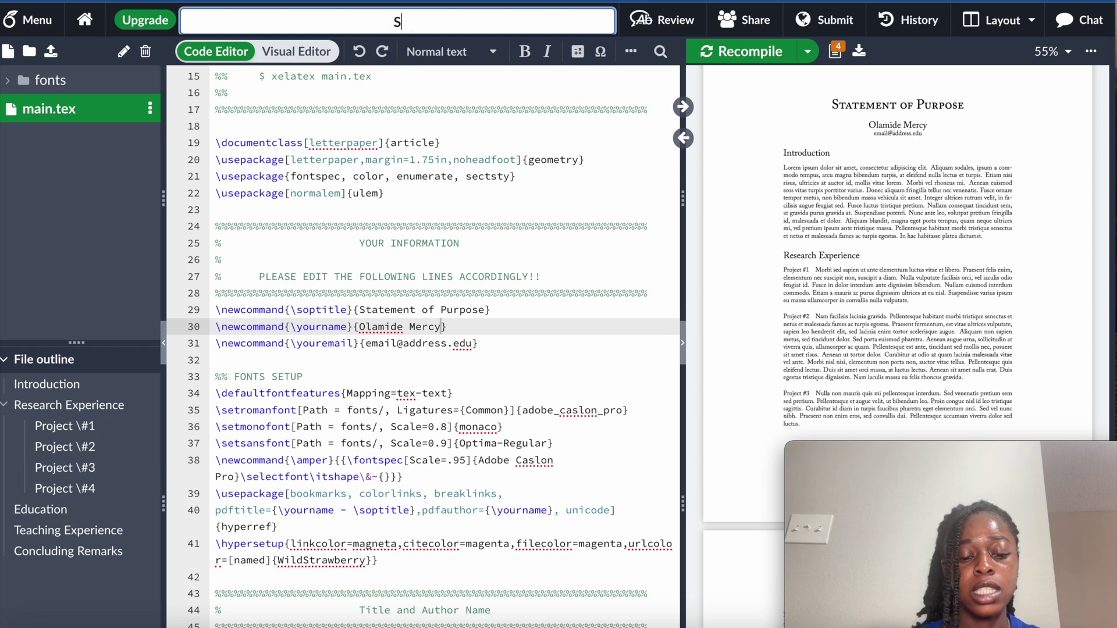
text(tae)
key(BackSpace)
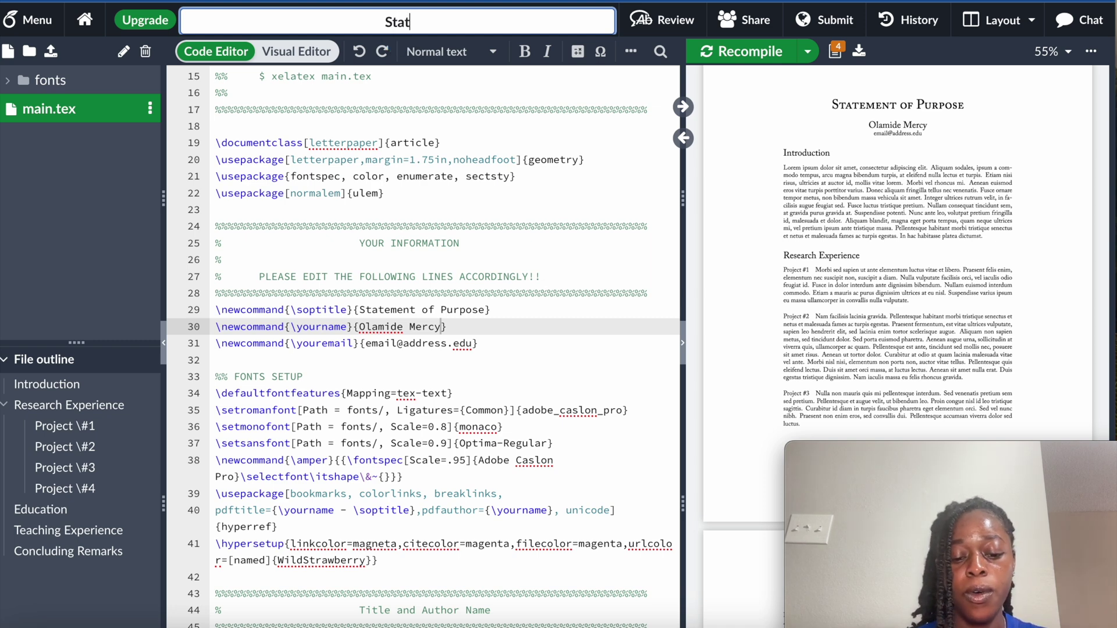
text(t)
text(ement )
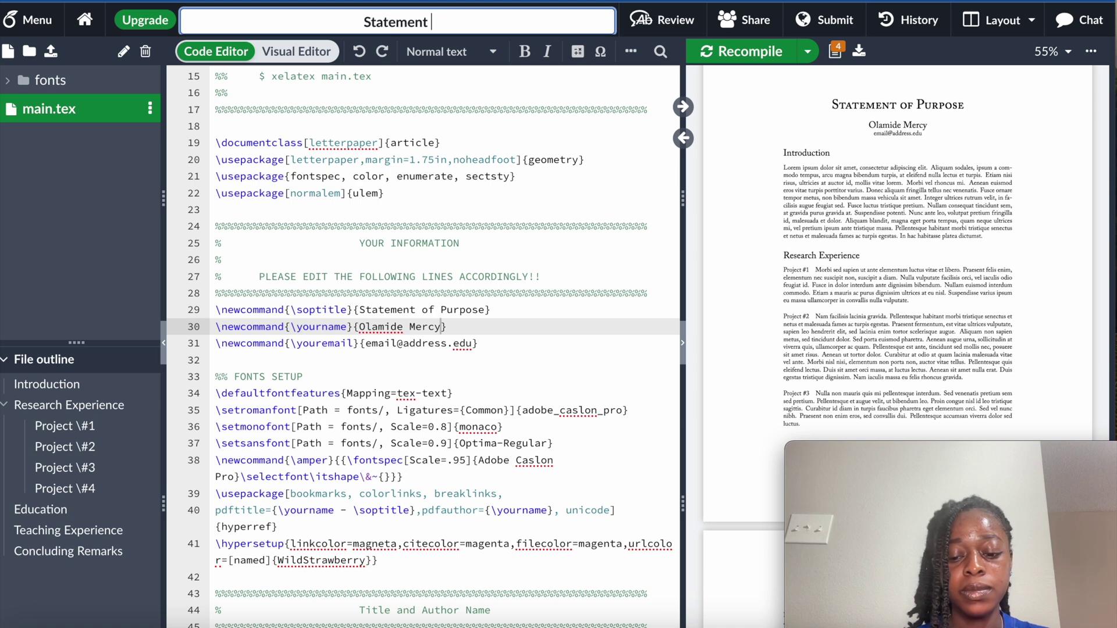
text(of Purp)
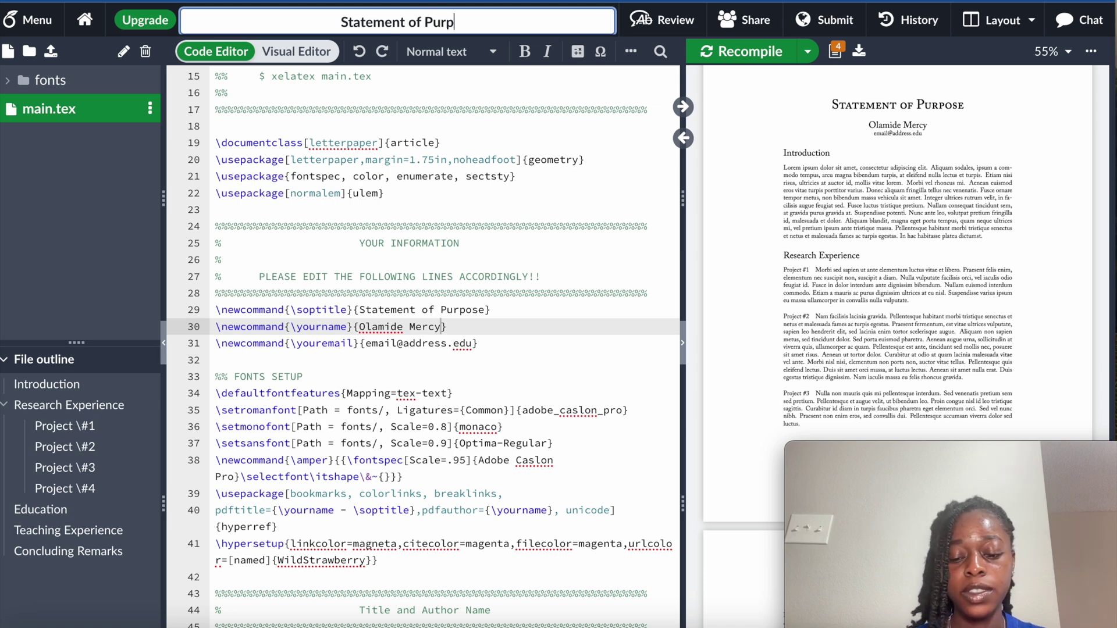
text(ose Uni)
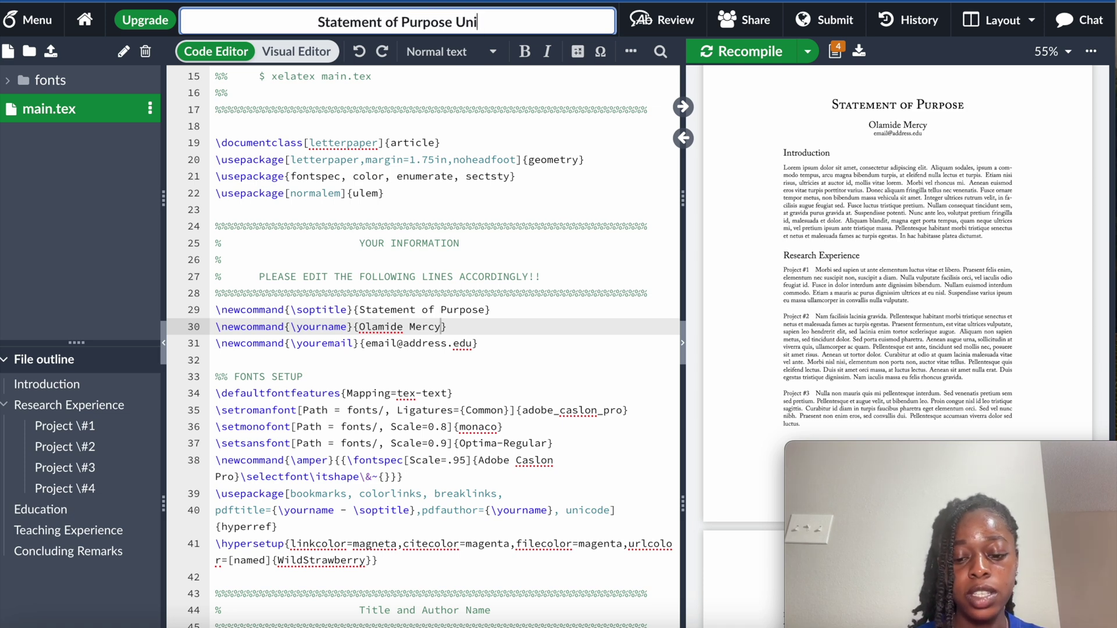
text(versity of)
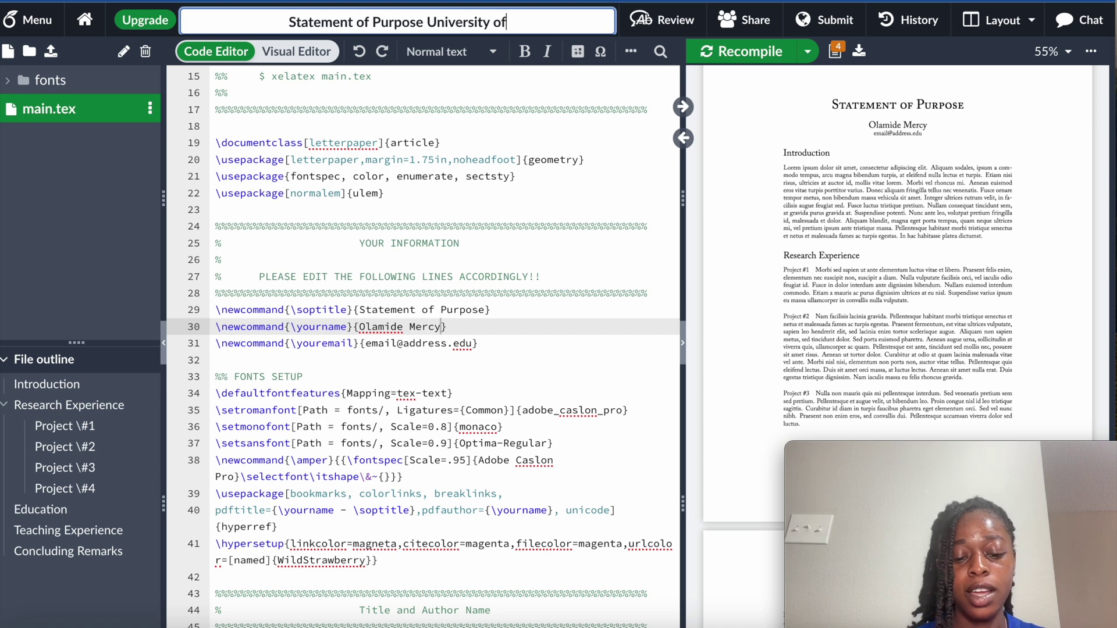
text( Akure)
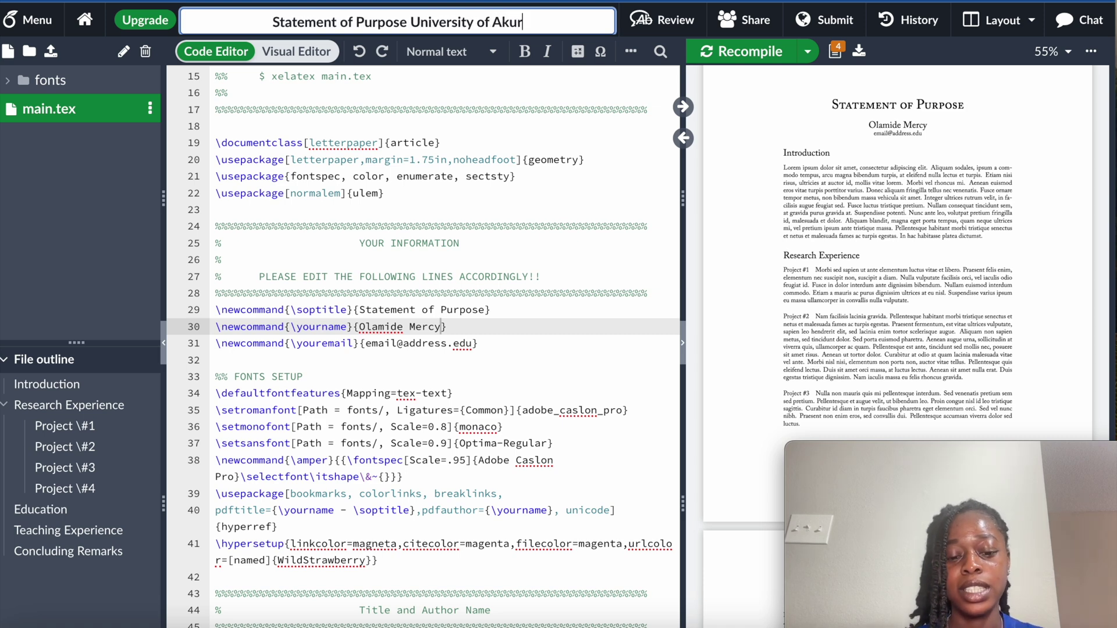
key(Return)
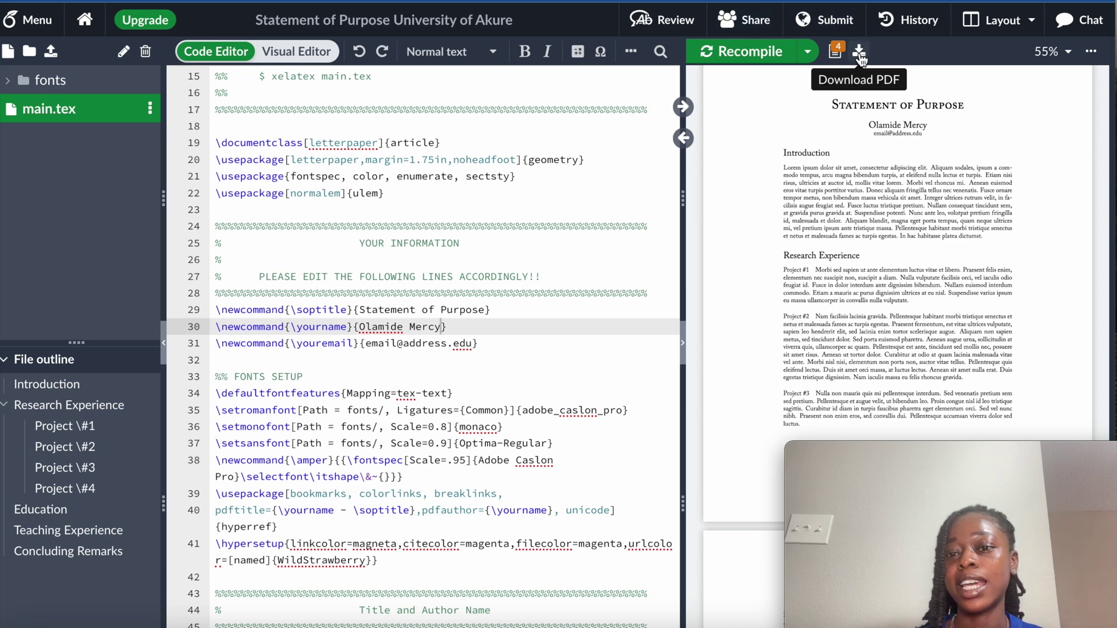